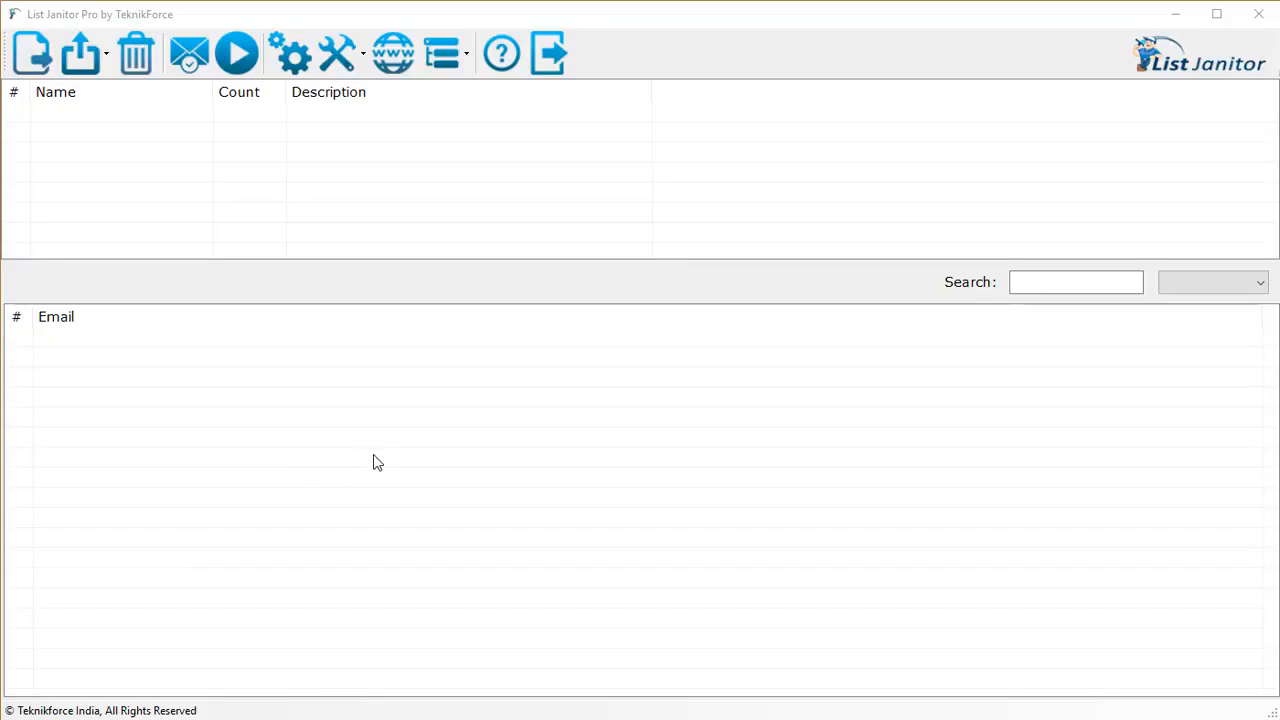
Step: Import the email list test.txt from the Suppressions folder and display its addresses
left_click(37, 62)
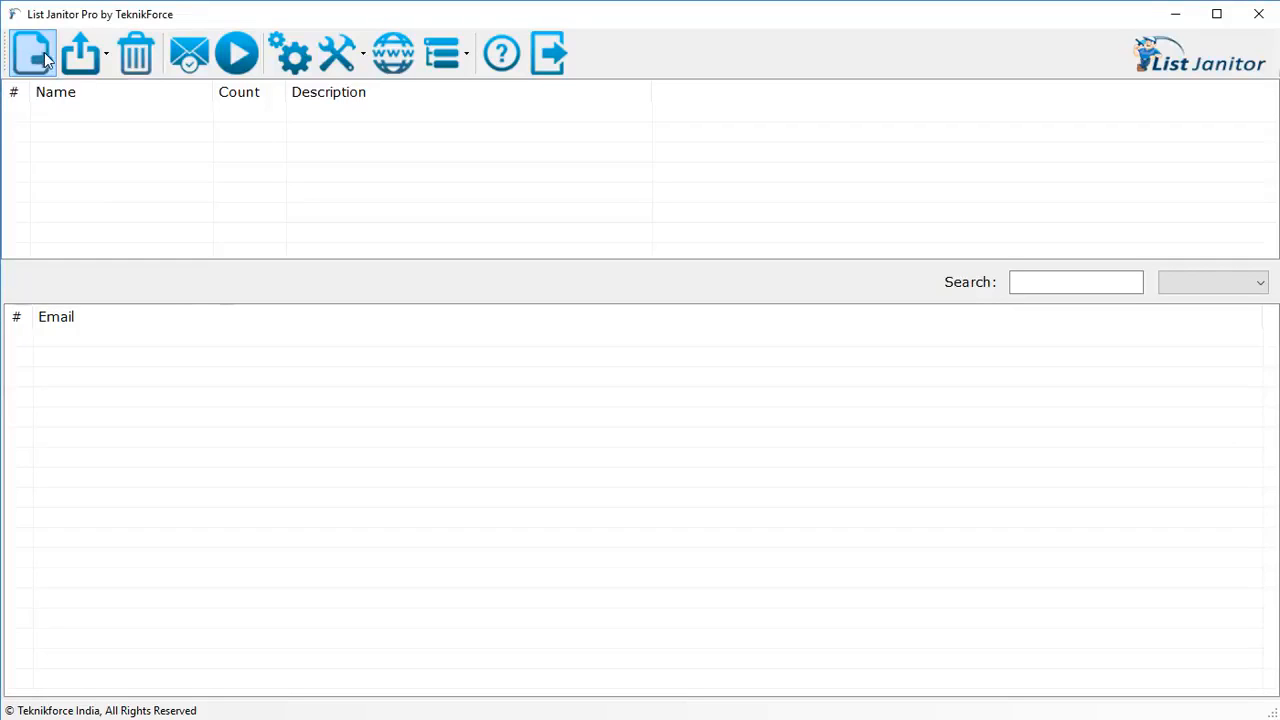
left_click(37, 62)
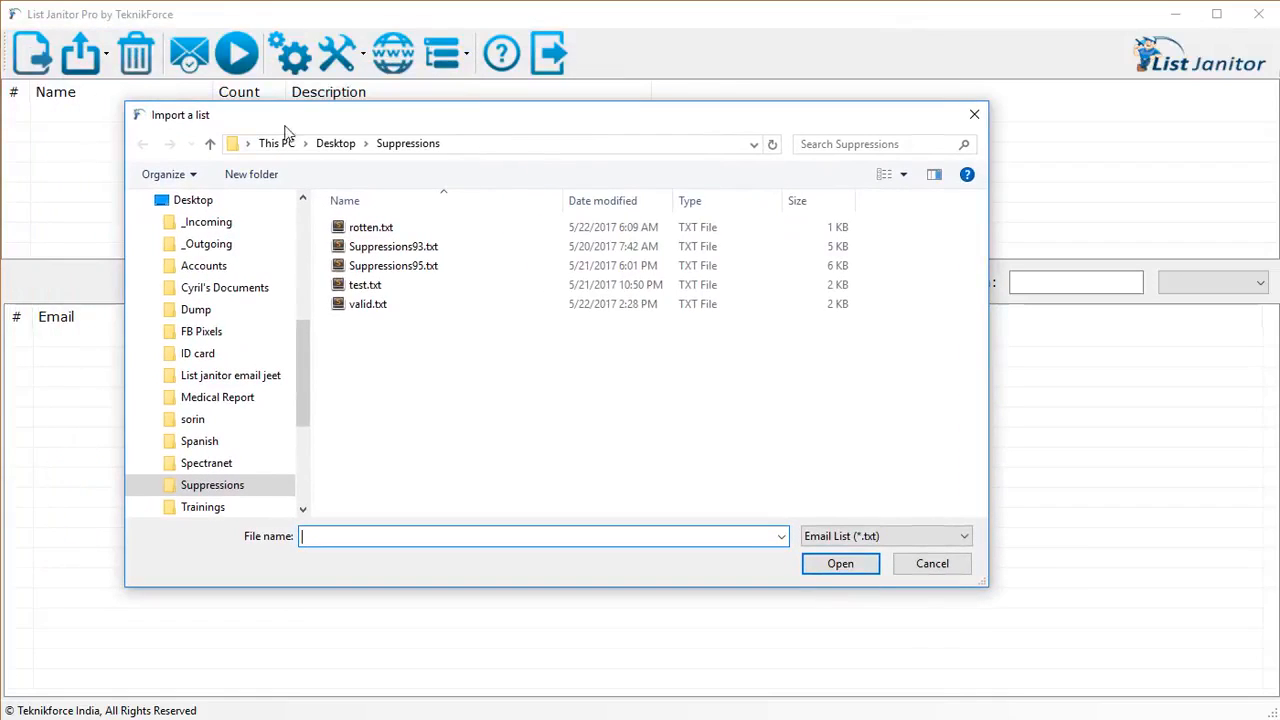
double_click(382, 288)
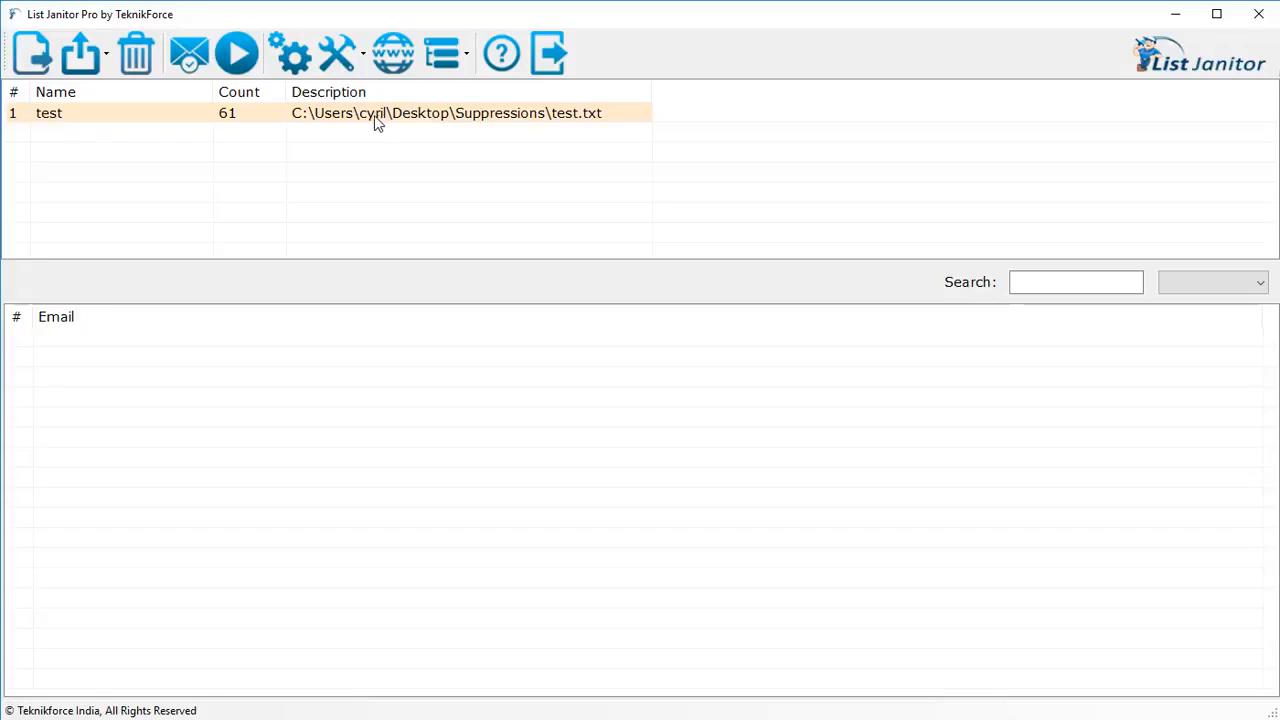
left_click(287, 119)
scroll(286, 449, "down", 9)
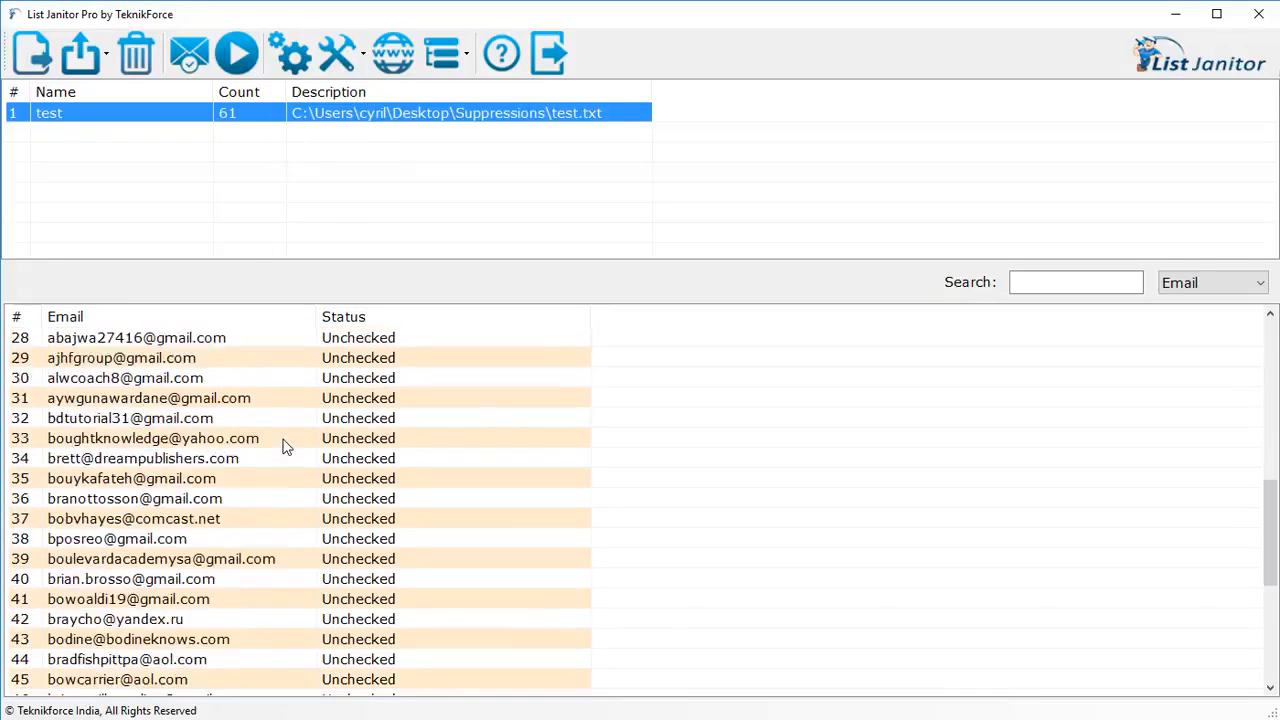
scroll(286, 447, "up", 9)
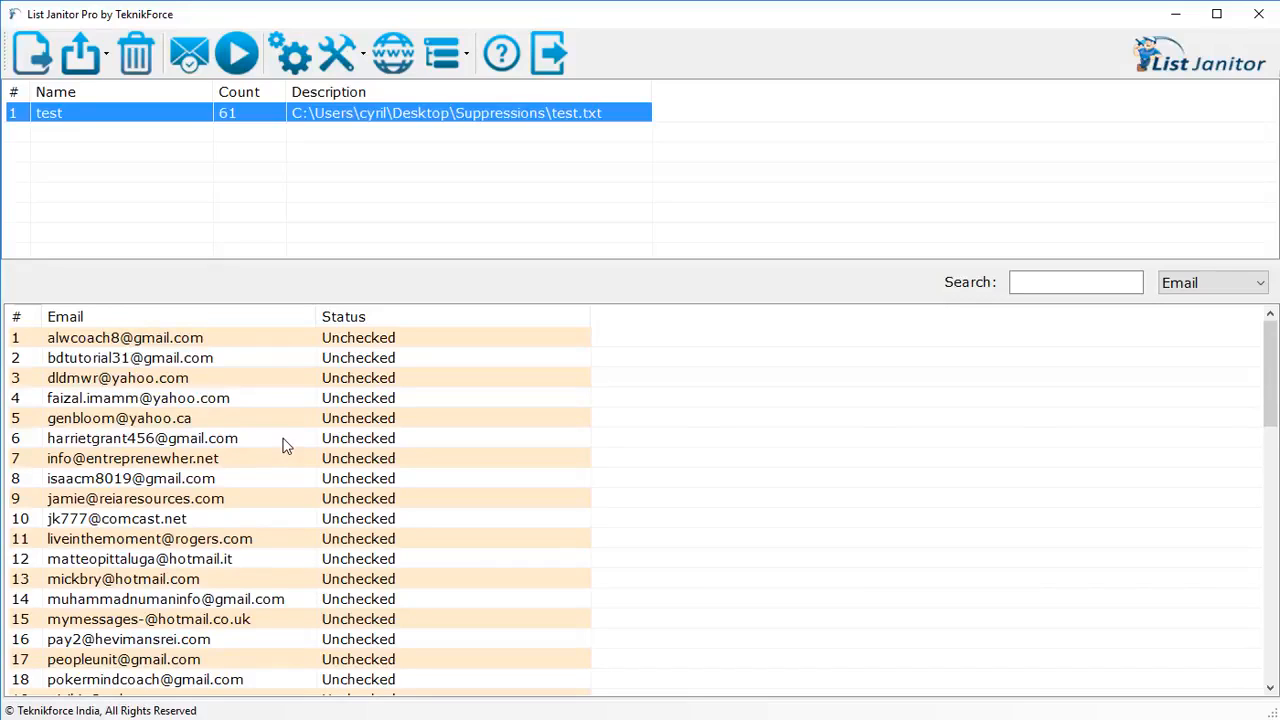
Step: Run the email check on the test list
left_click(243, 62)
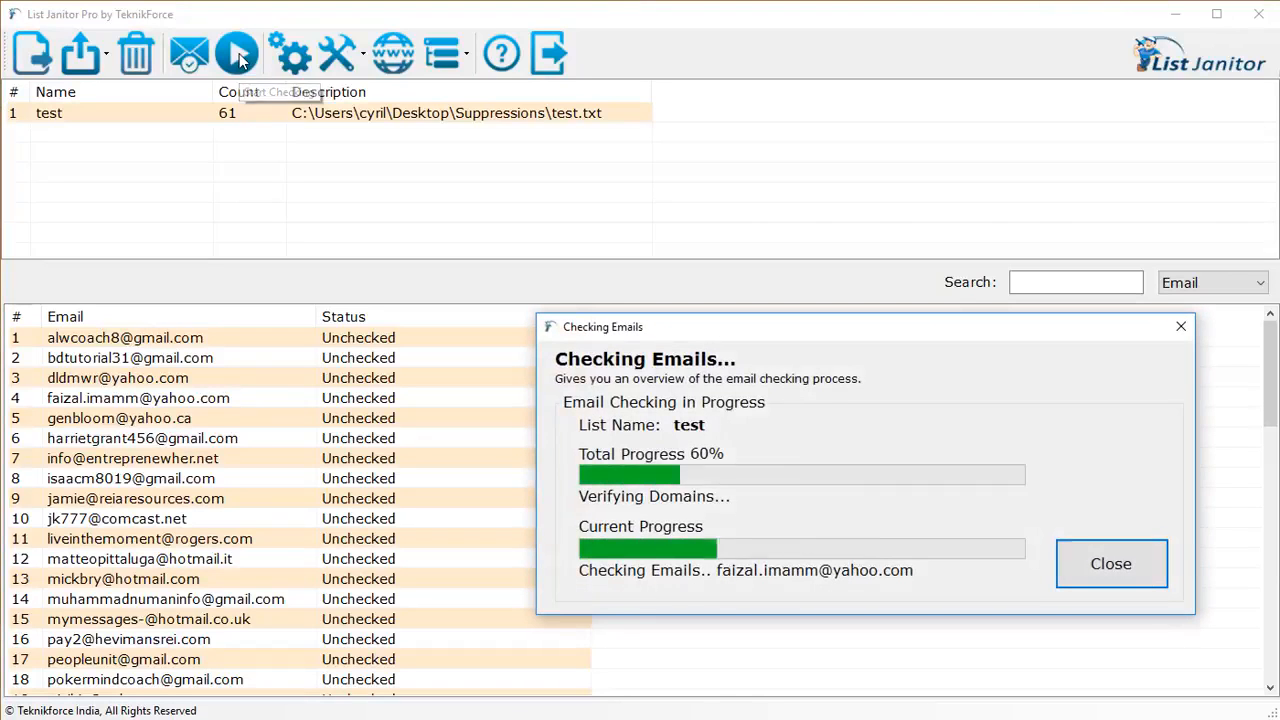
left_click_drag(700, 331, 477, 222)
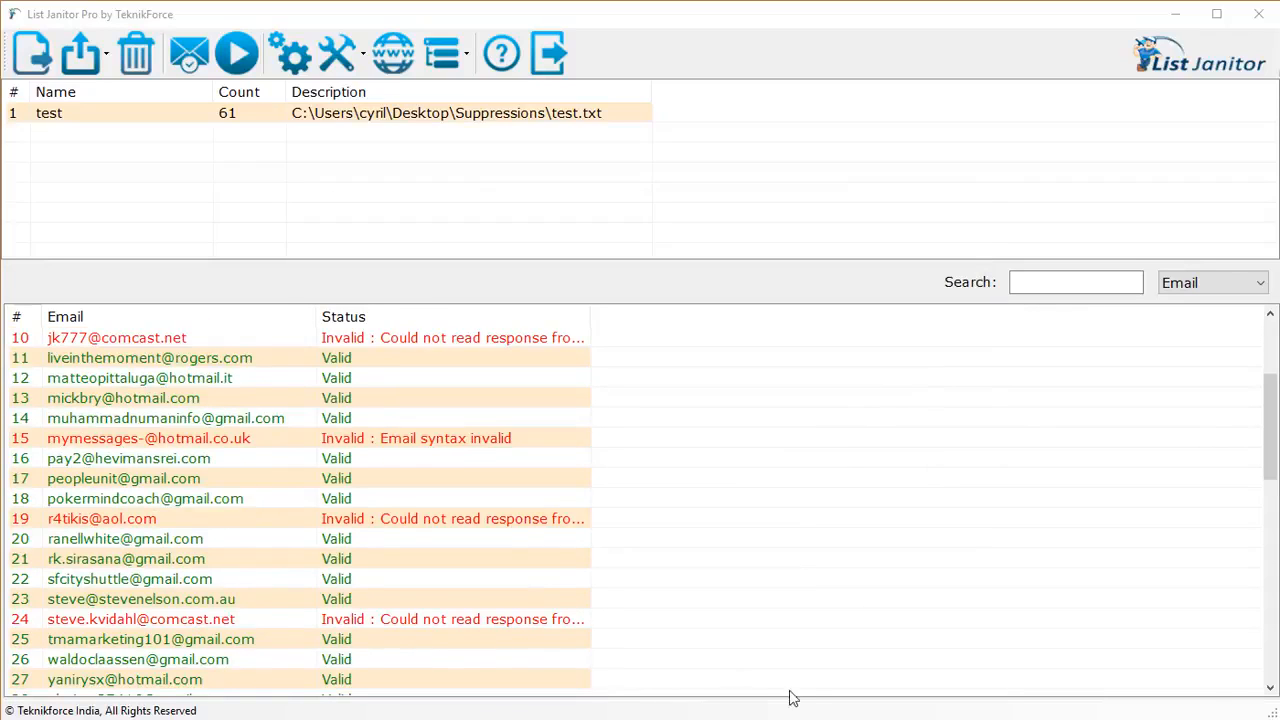
scroll(493, 485, "up", 3)
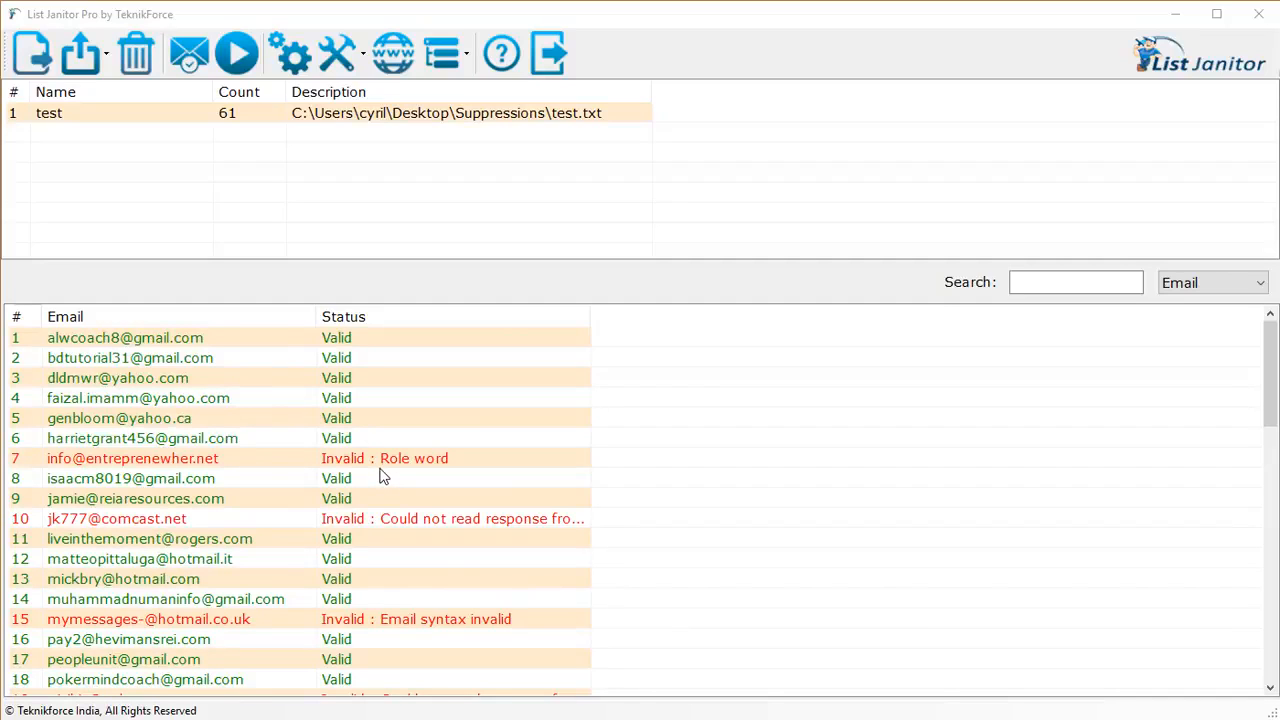
Step: Widen the Status column of the checked email list
scroll(380, 476, "down", 2)
left_click_drag(591, 314, 722, 340)
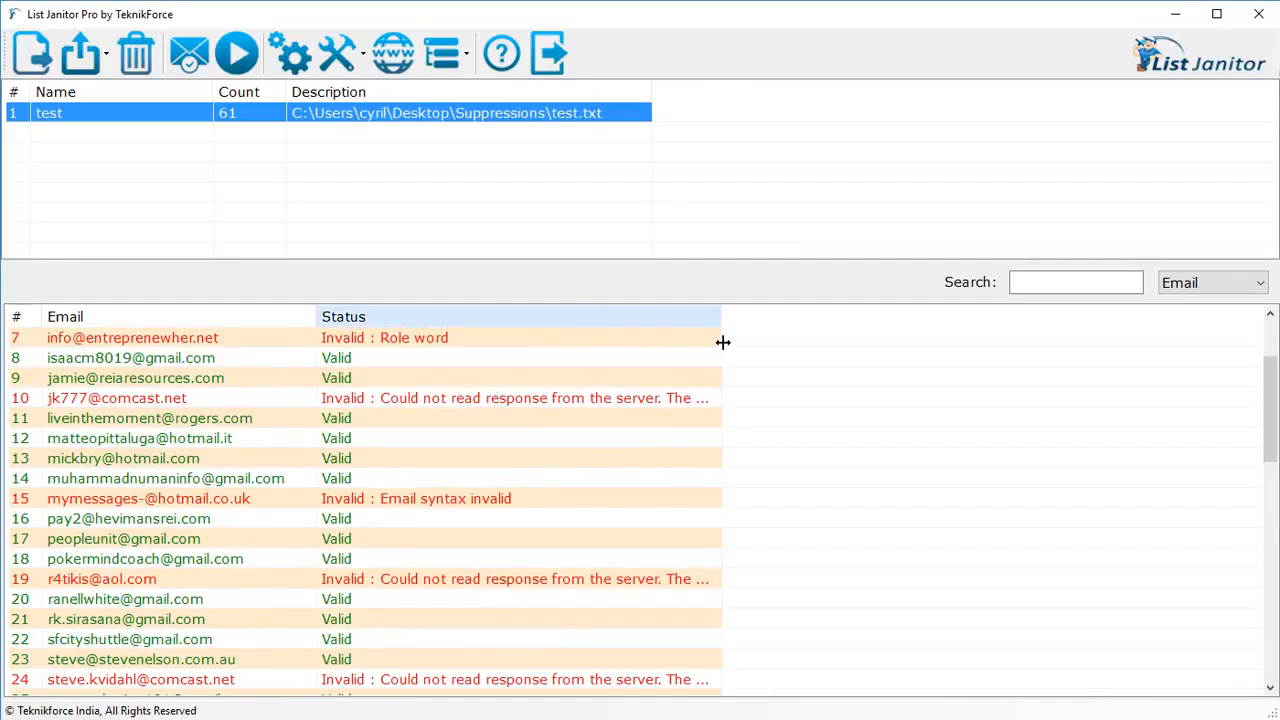
scroll(340, 488, "up", 2)
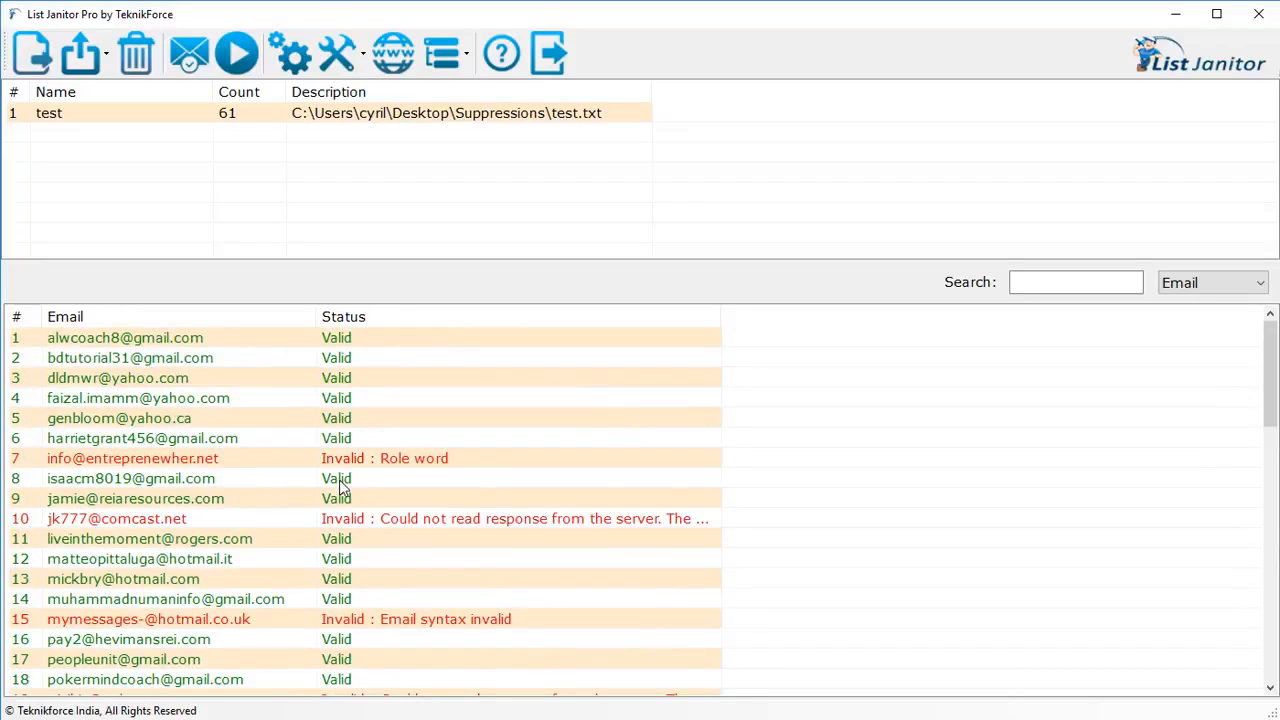
Step: Examine the invalid addresses throughout the test list and the reason given for each one
left_click(406, 457)
scroll(450, 565, "down", 1)
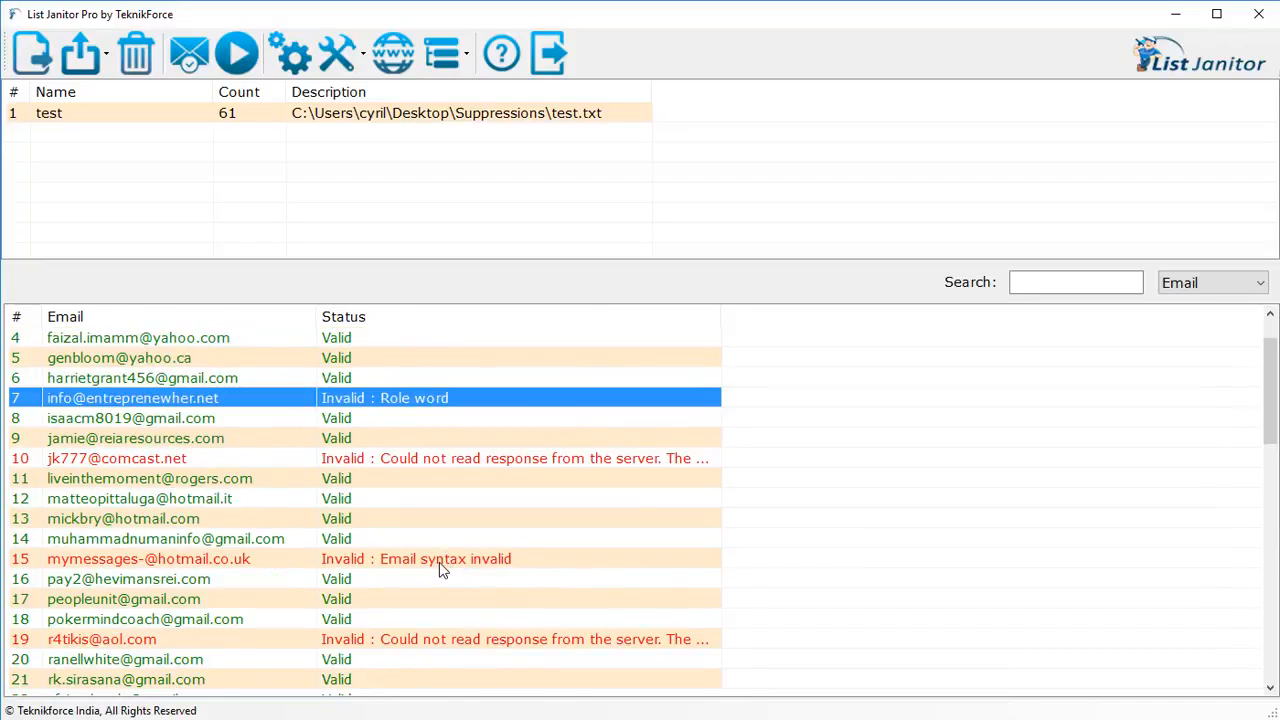
left_click(445, 567)
scroll(450, 598, "down", 3)
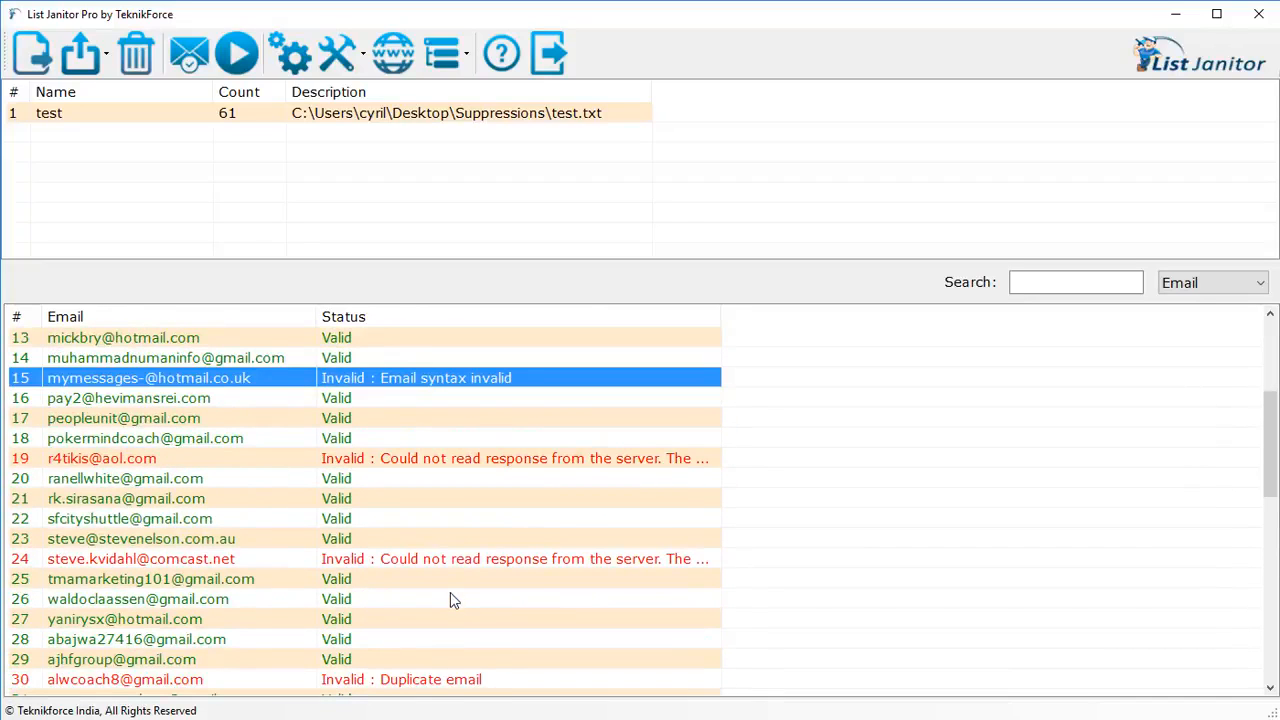
left_click(396, 562)
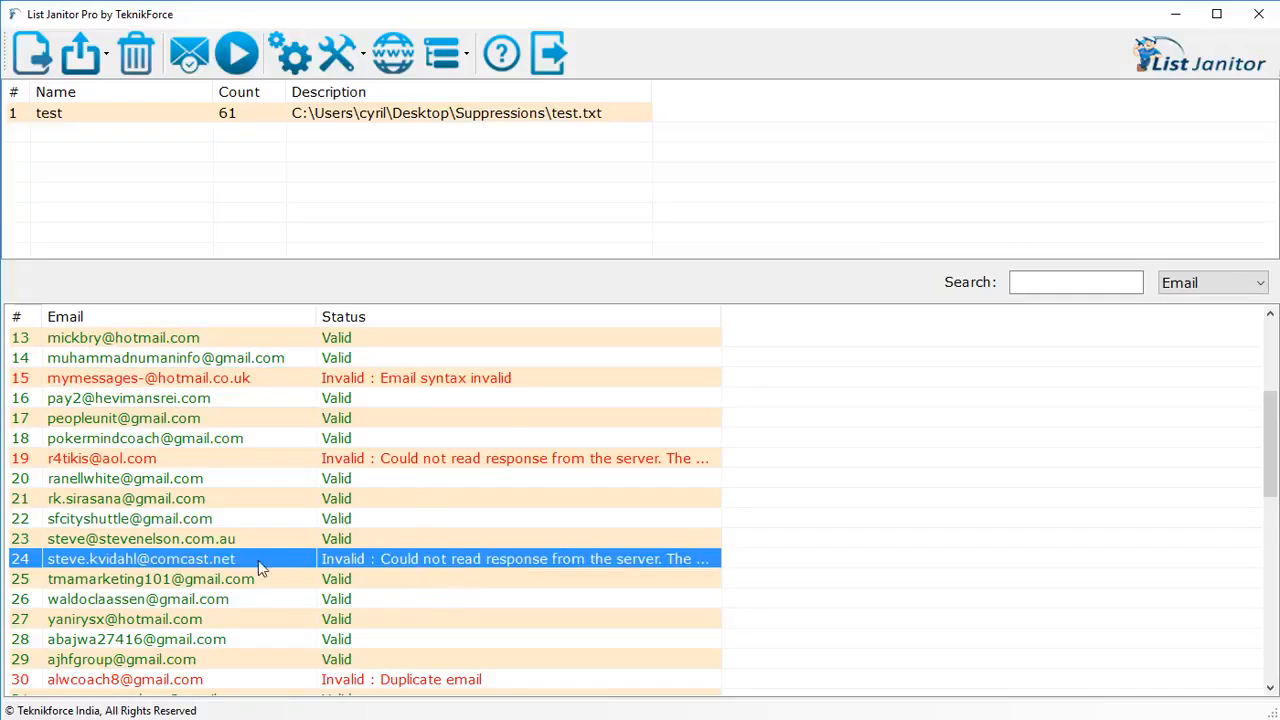
scroll(382, 565, "down", 3)
left_click(421, 510)
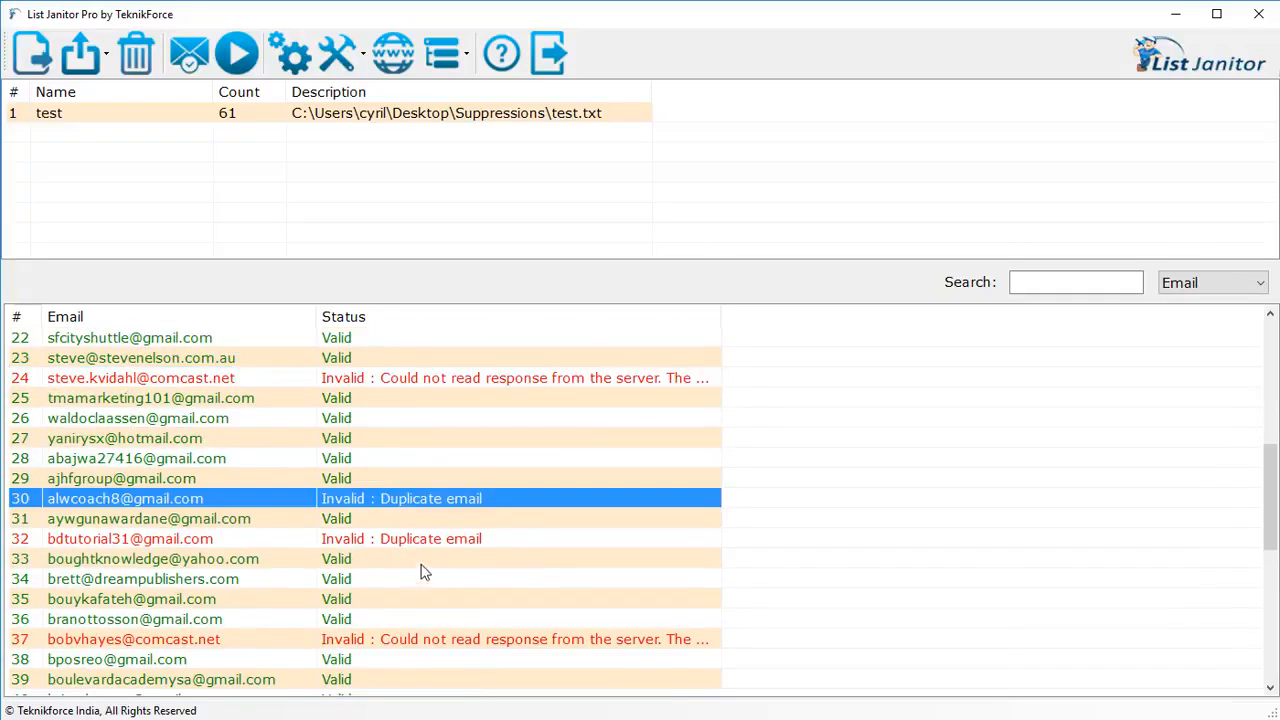
left_click(432, 545)
scroll(447, 572, "down", 6)
scroll(447, 572, "down", 1)
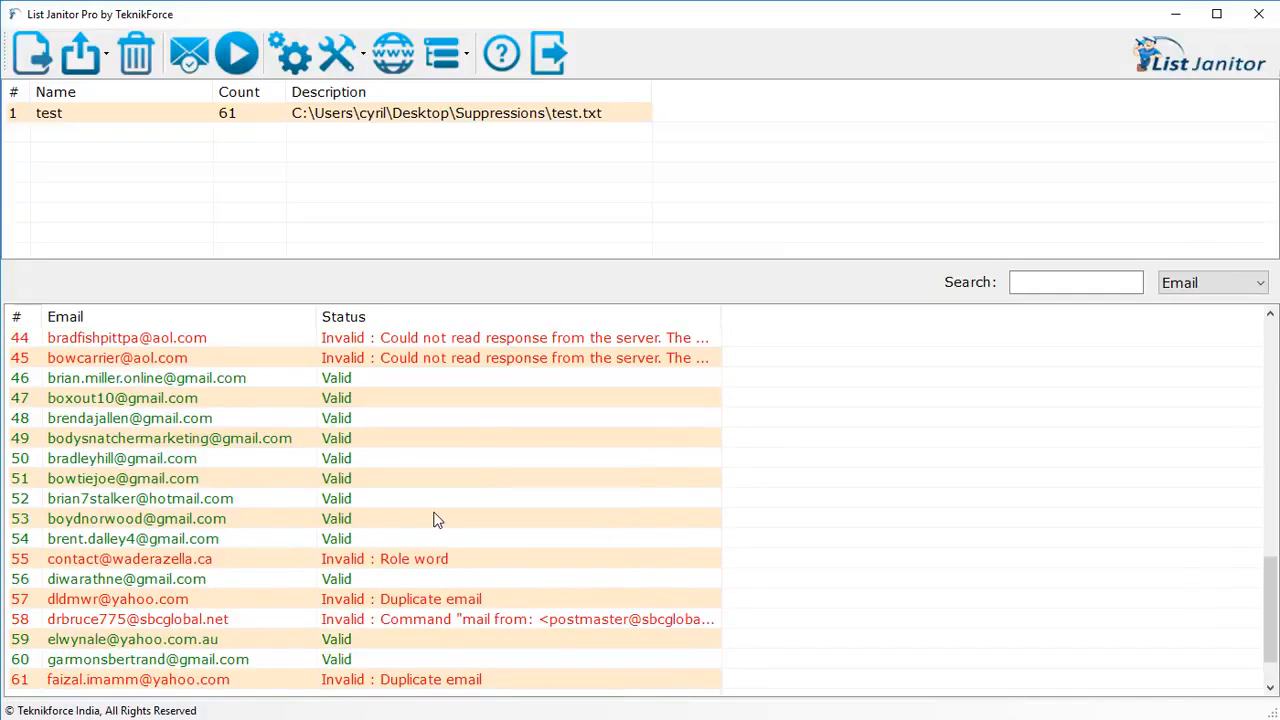
scroll(435, 519, "up", 4)
scroll(435, 519, "up", 10)
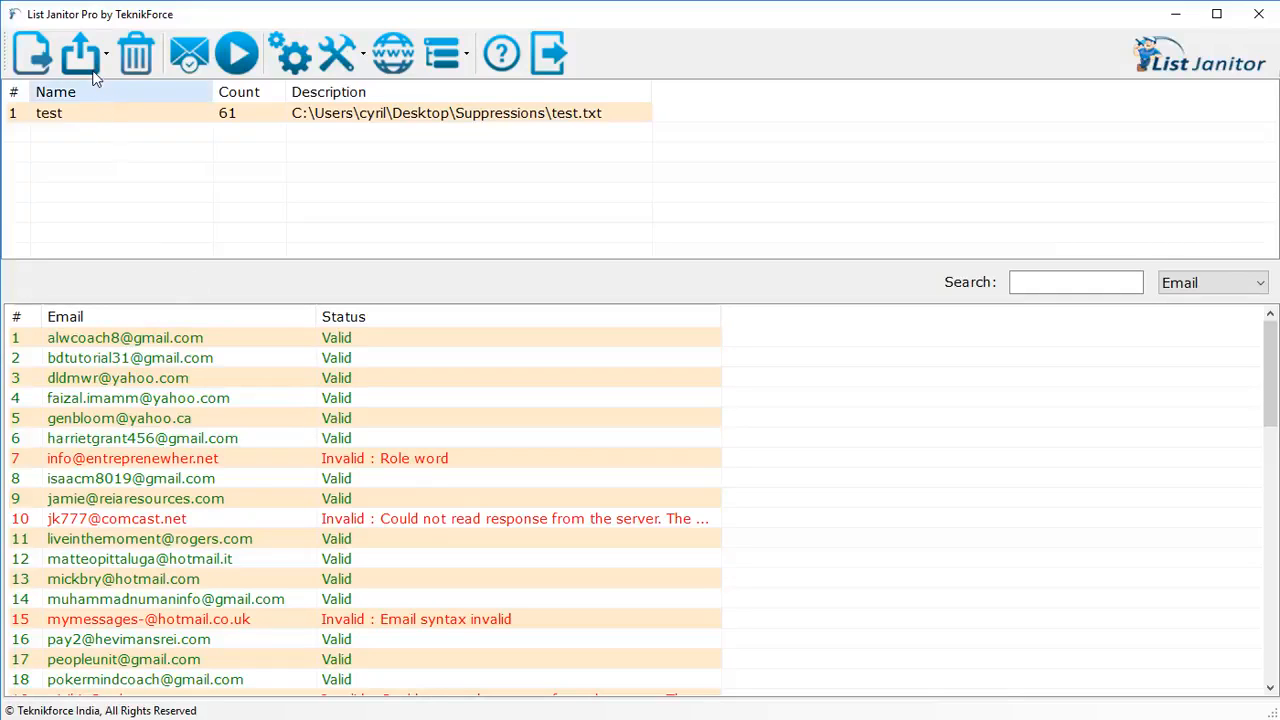
left_click(100, 56)
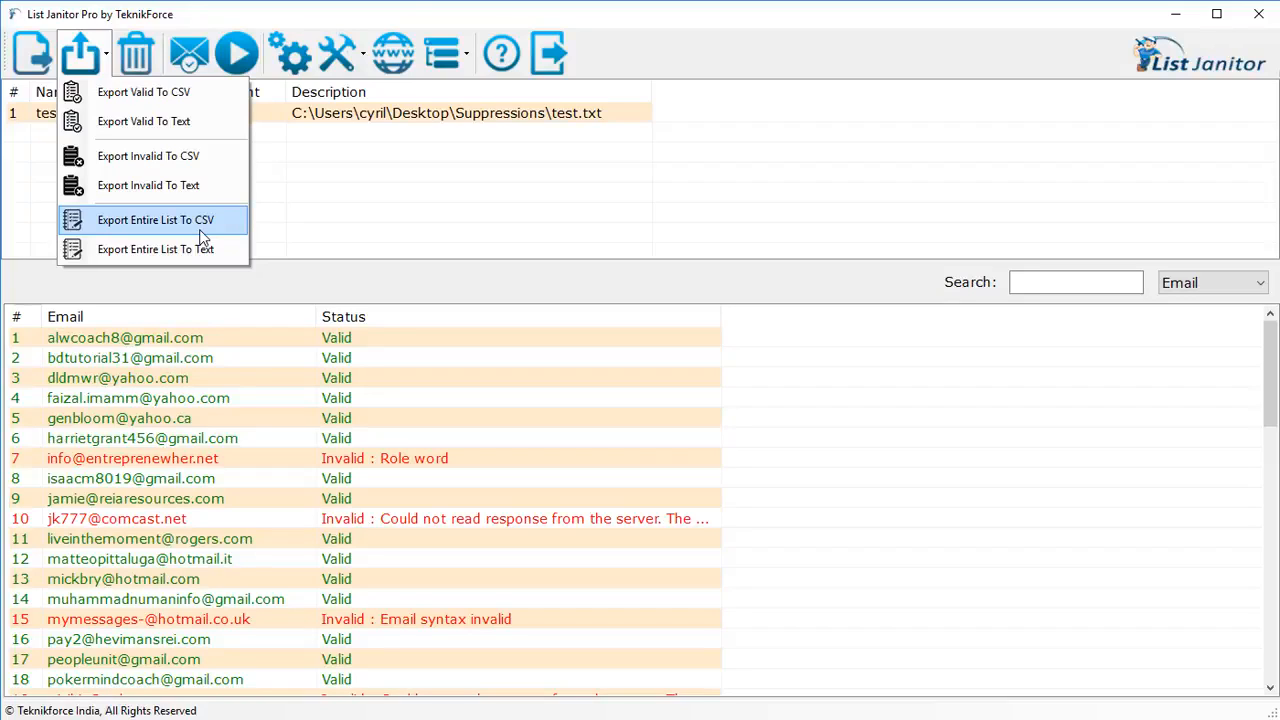
left_click(609, 593)
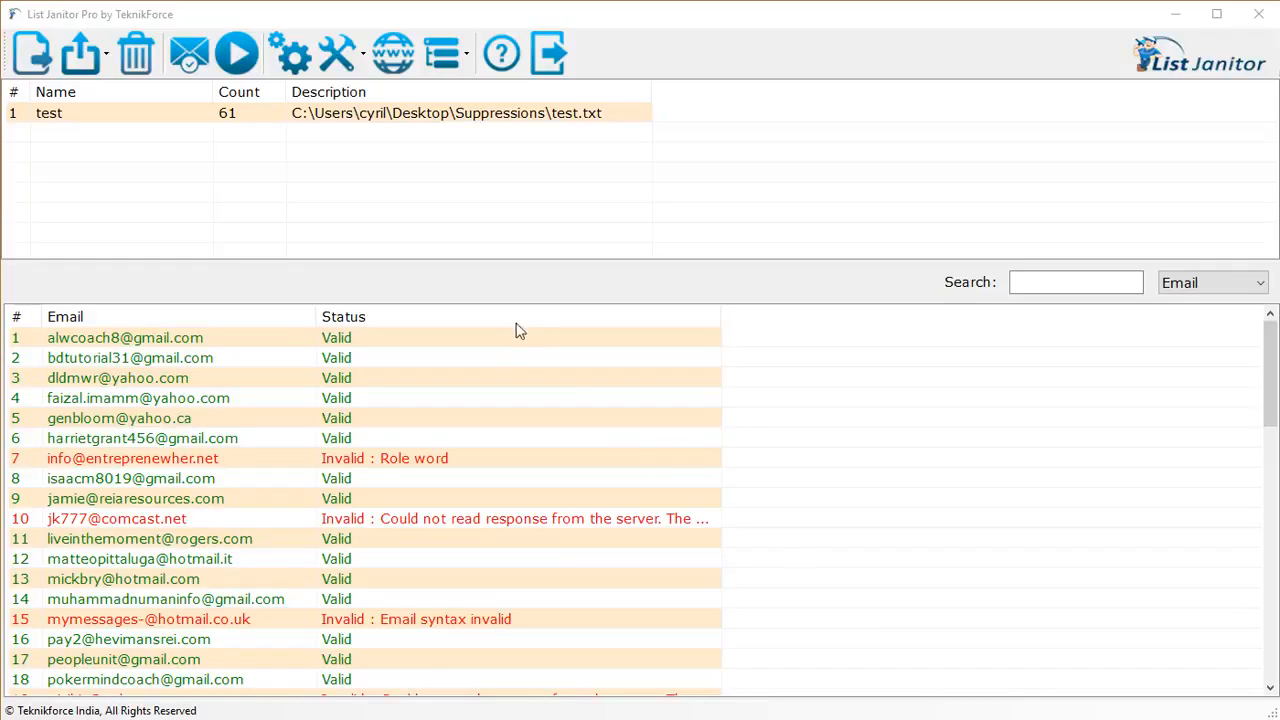
left_click(345, 58)
left_click(347, 62)
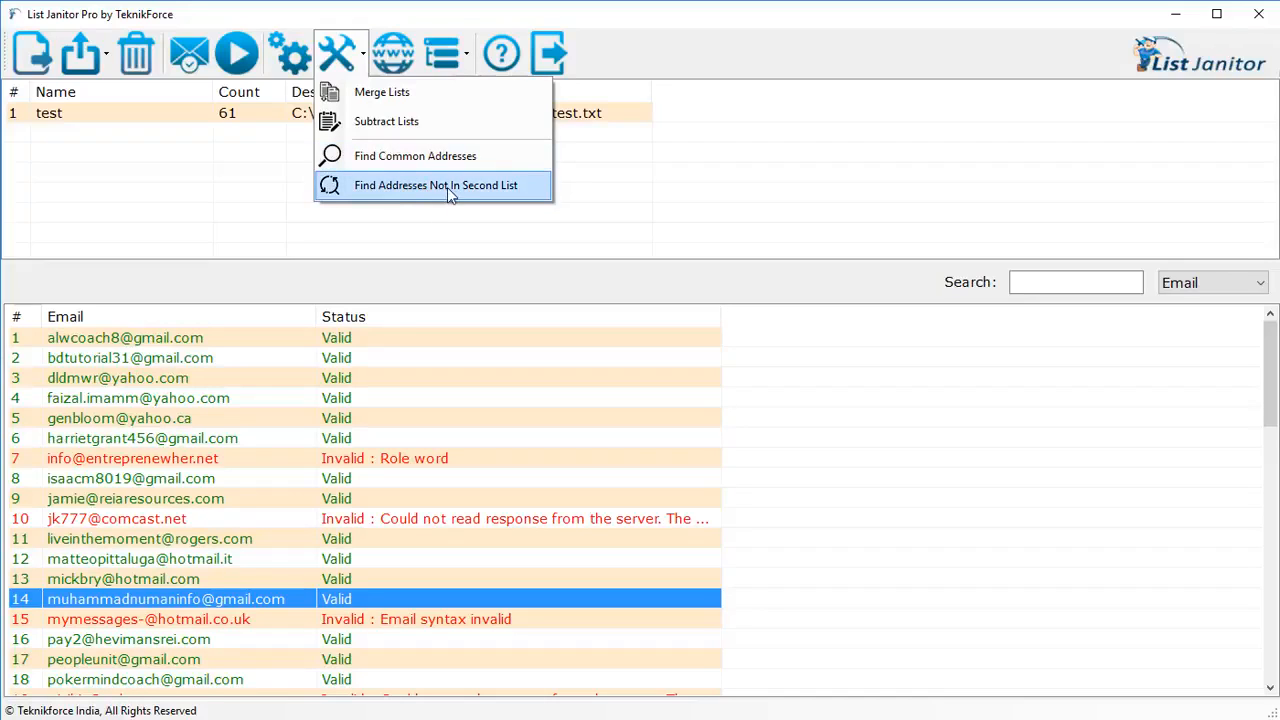
key("Up")
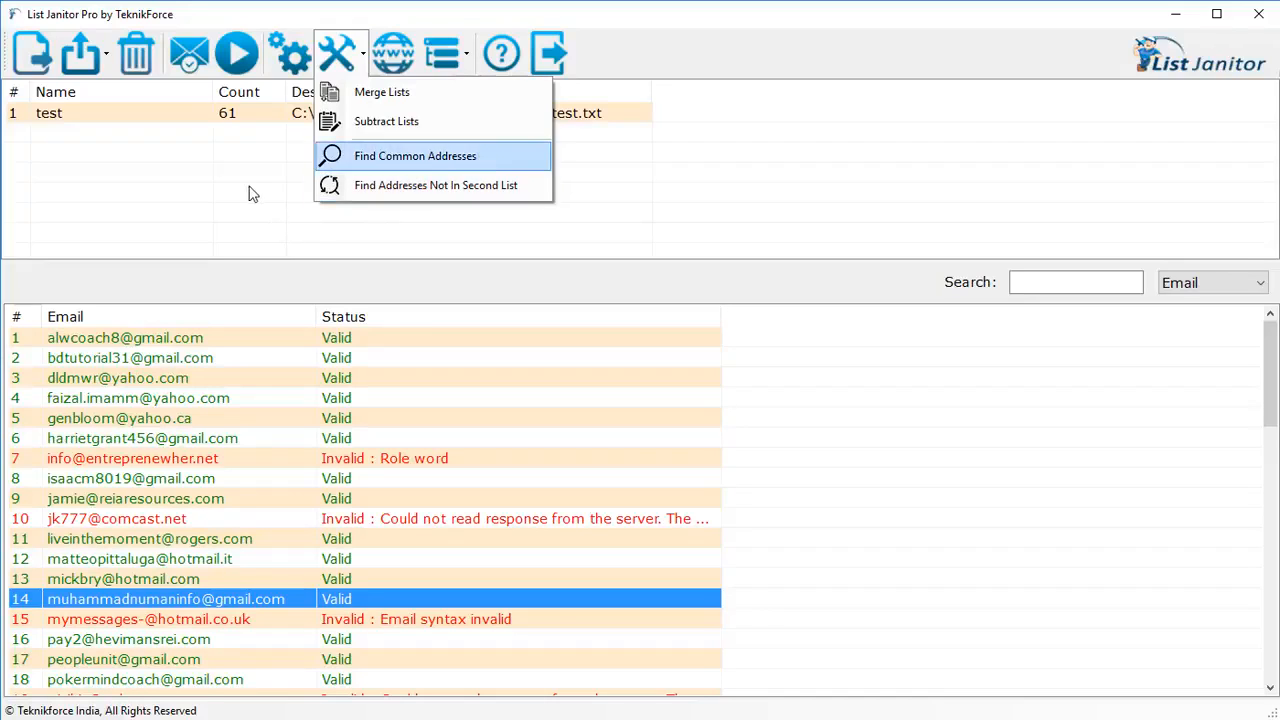
Step: Import the email list rotten.txt from the Suppressions folder and display its addresses
key("Return")
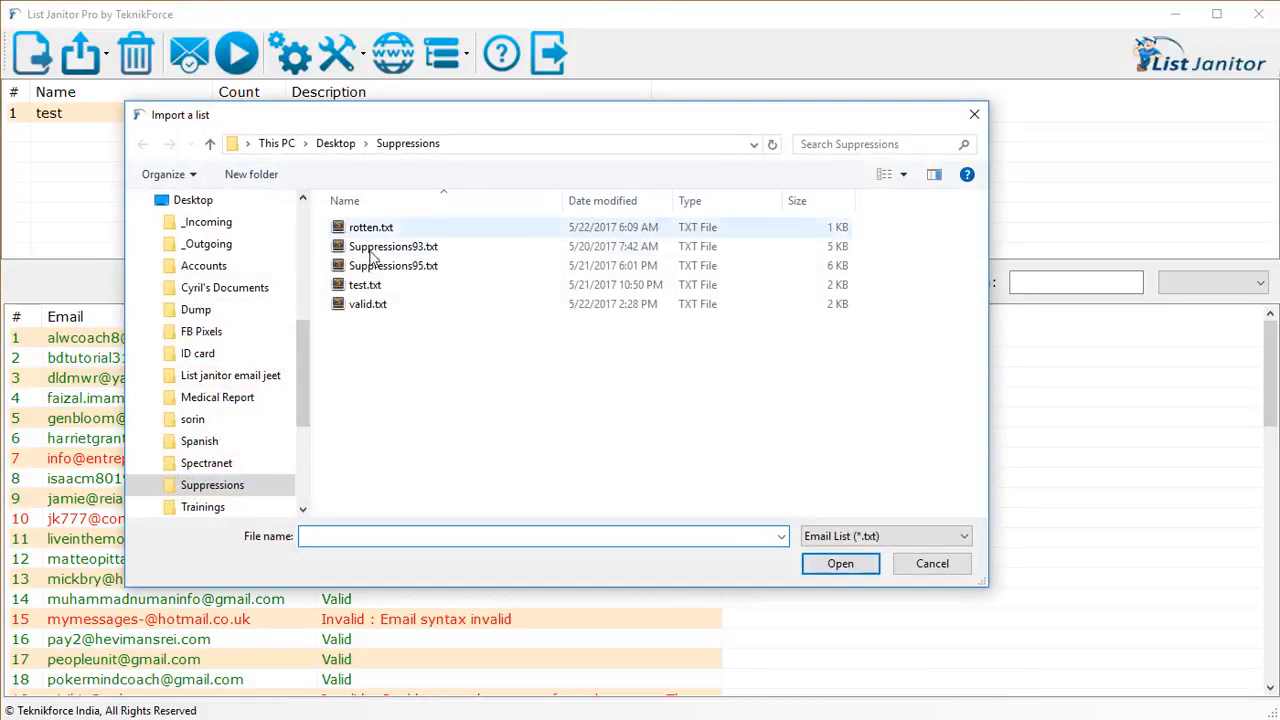
double_click(406, 232)
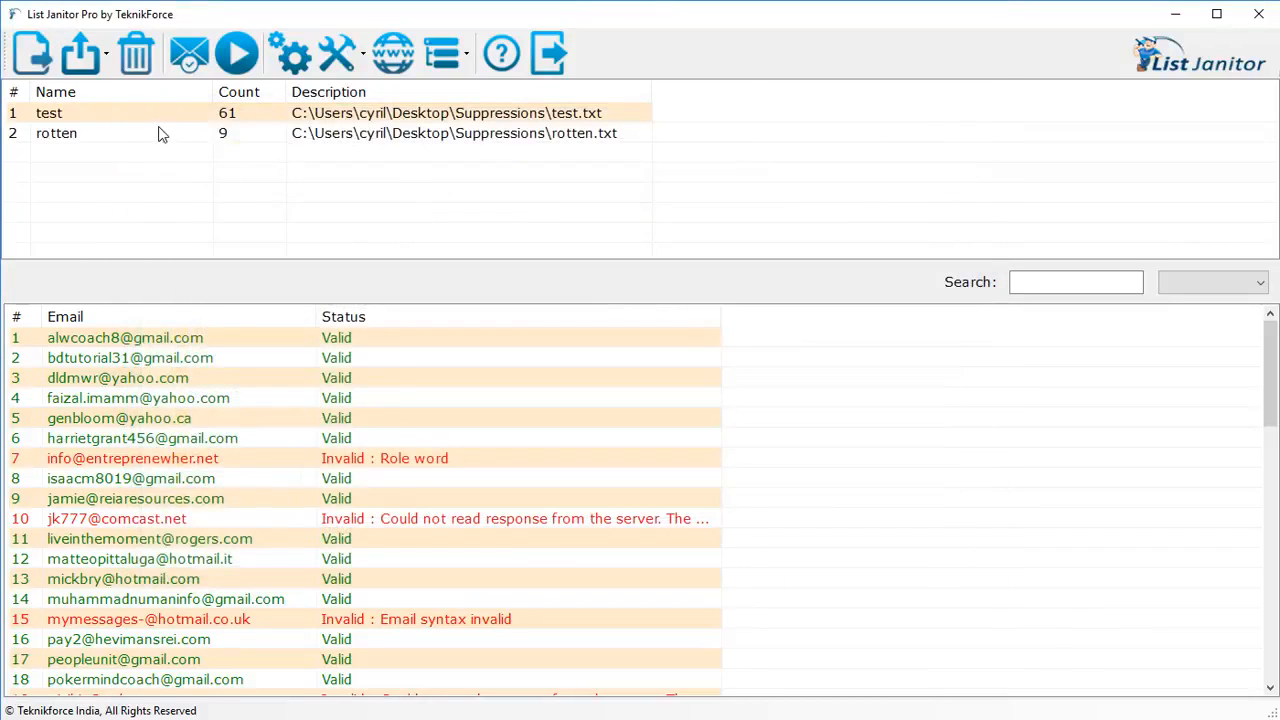
left_click(163, 131)
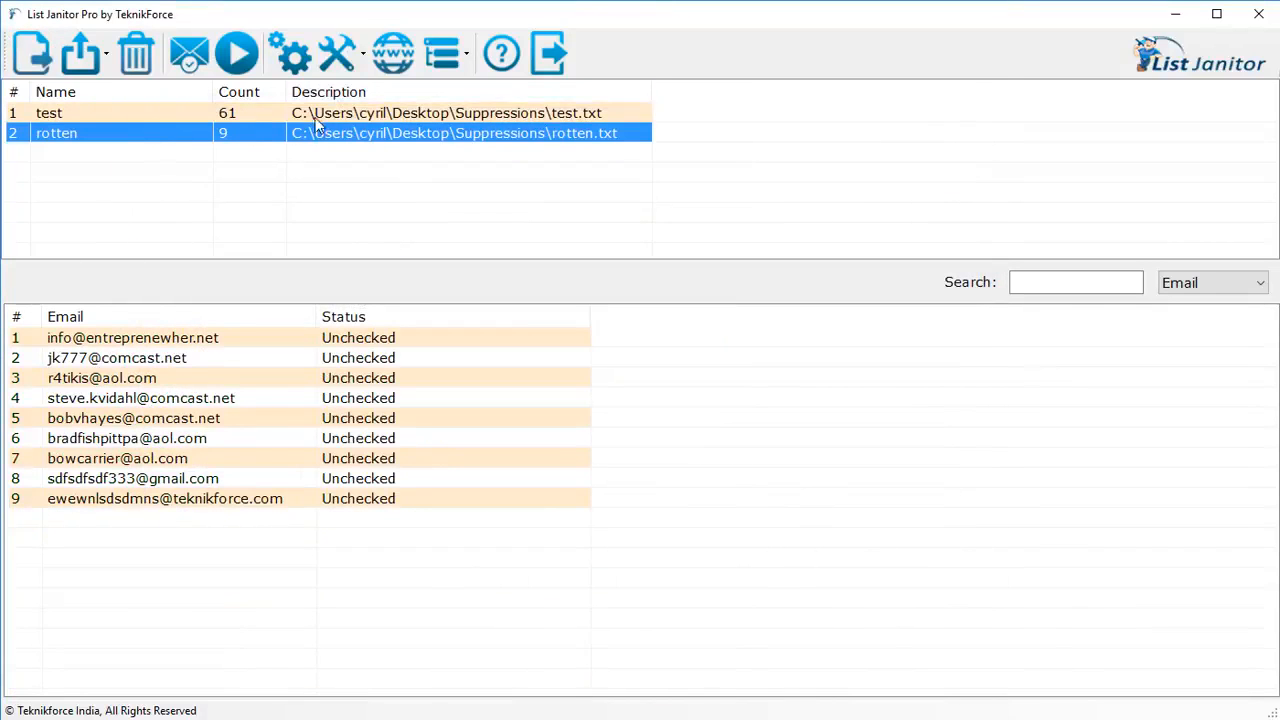
Step: Merge the test and rotten lists into a new list named "all" and display its addresses
left_click(337, 62)
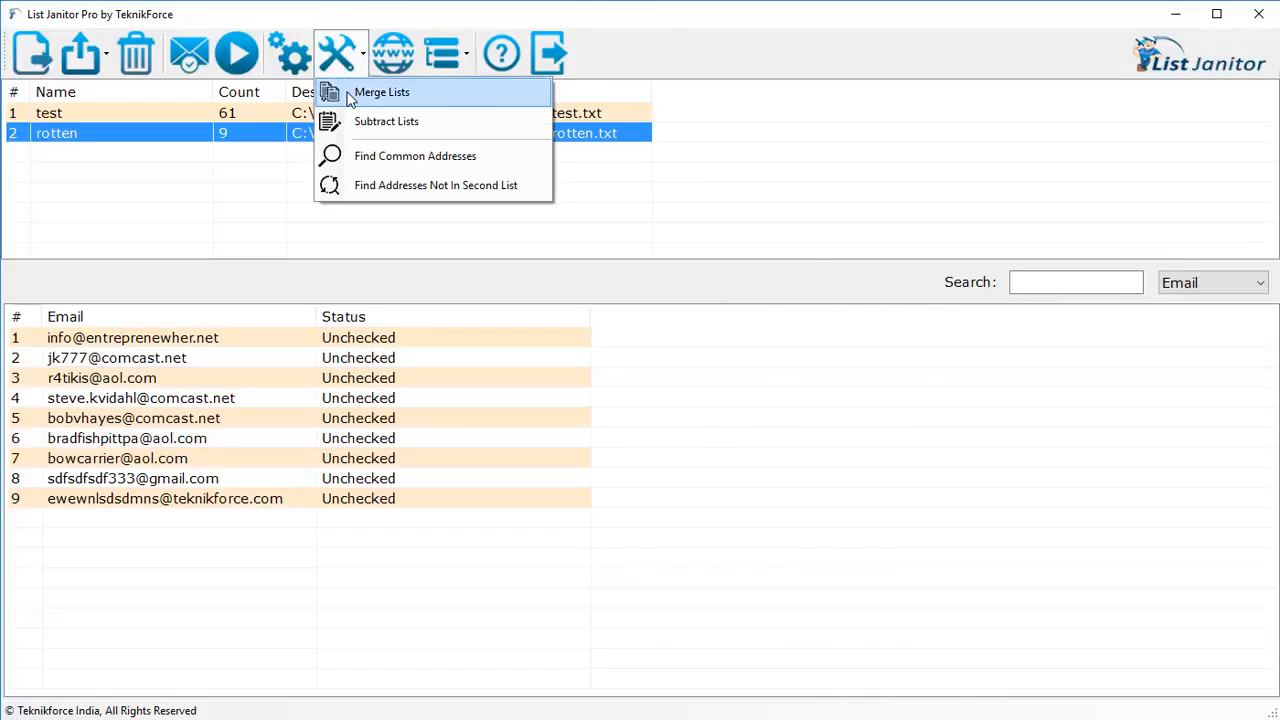
left_click(382, 92)
left_click(616, 412)
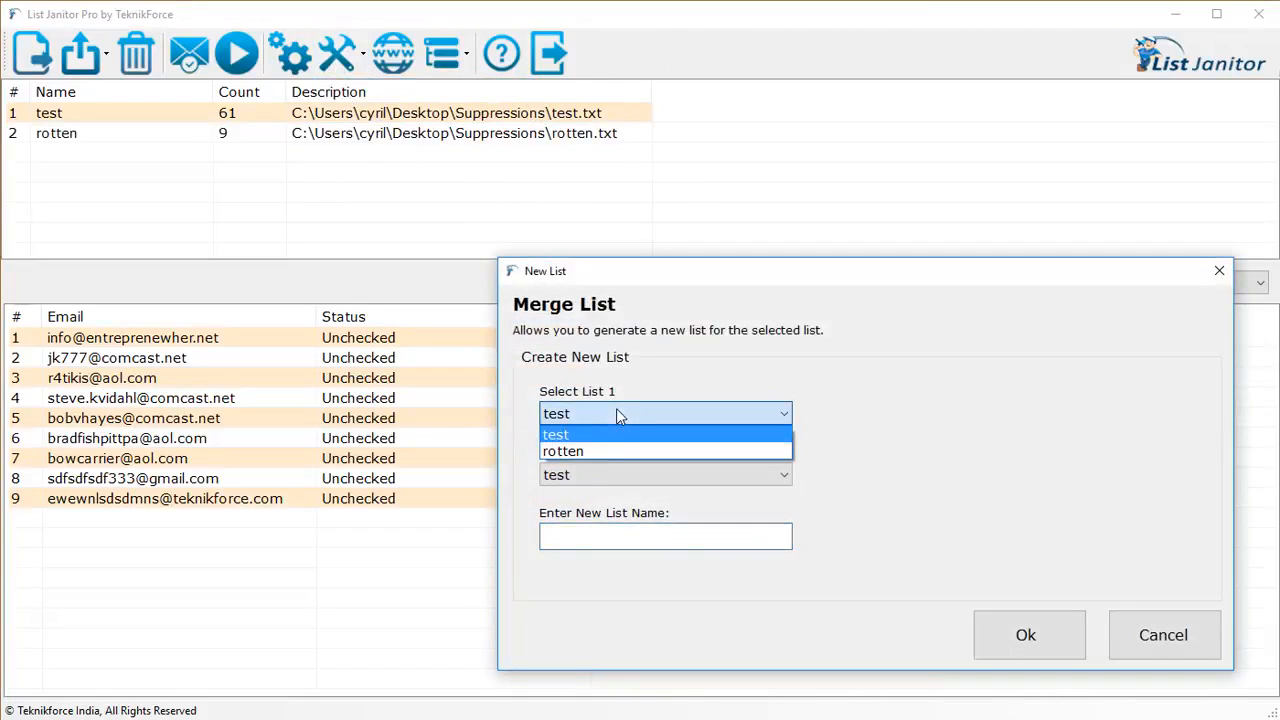
left_click(616, 438)
left_click(614, 474)
left_click(614, 514)
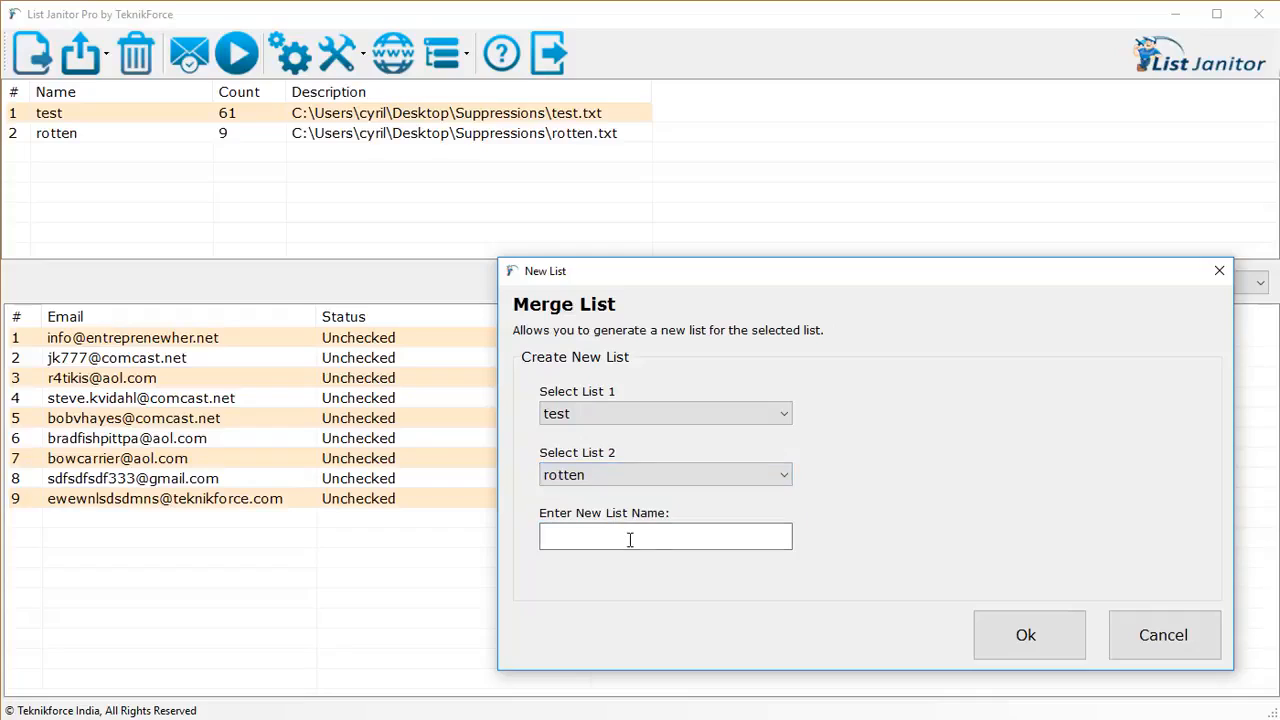
left_click(630, 538)
type("all")
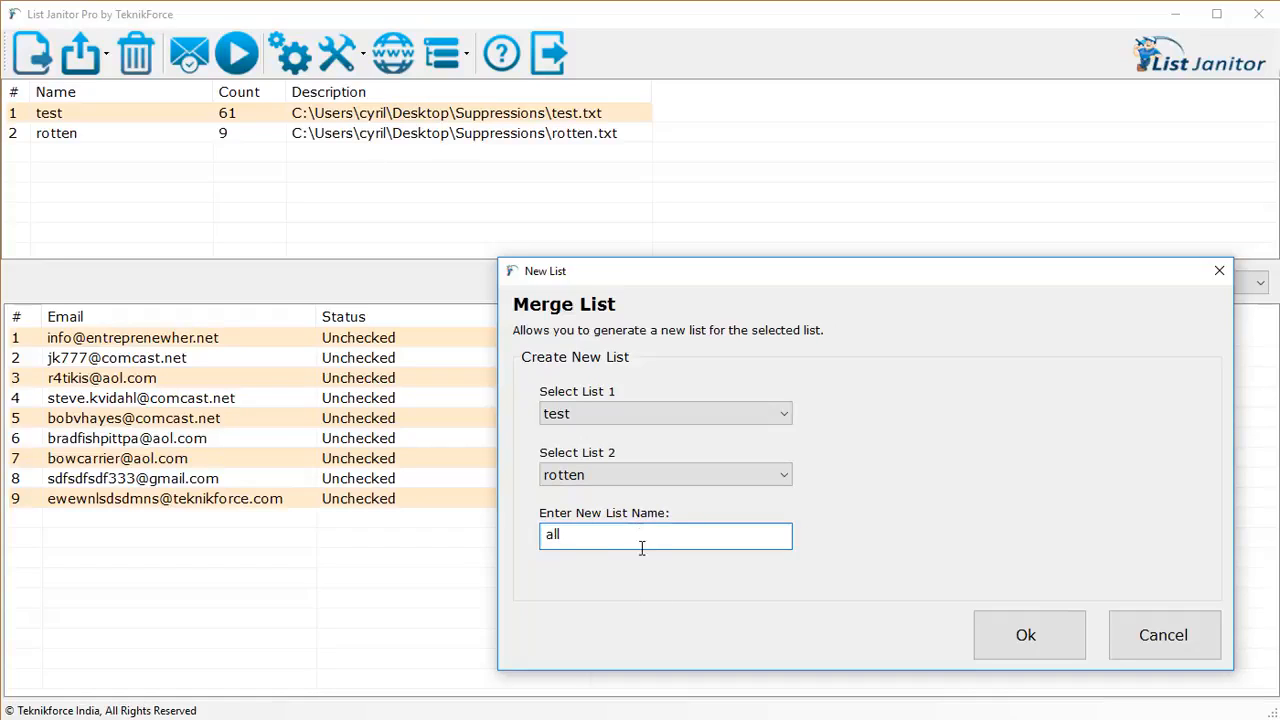
left_click(988, 645)
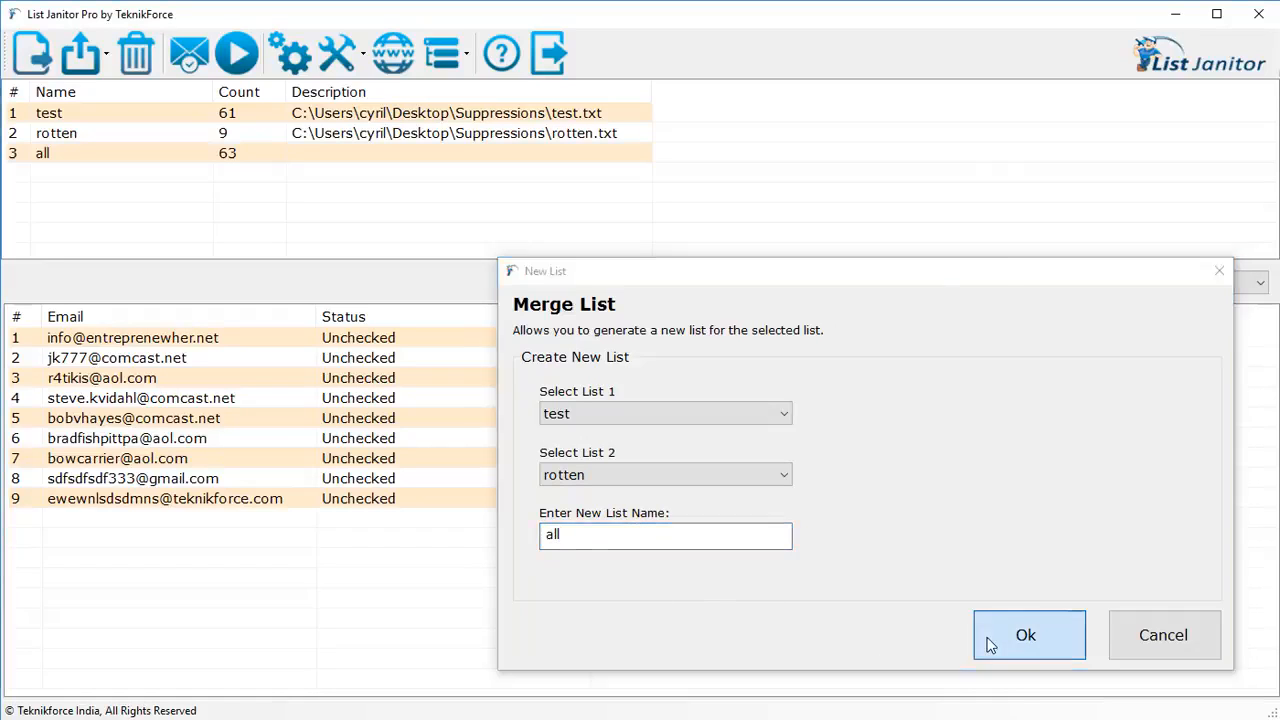
left_click(338, 165)
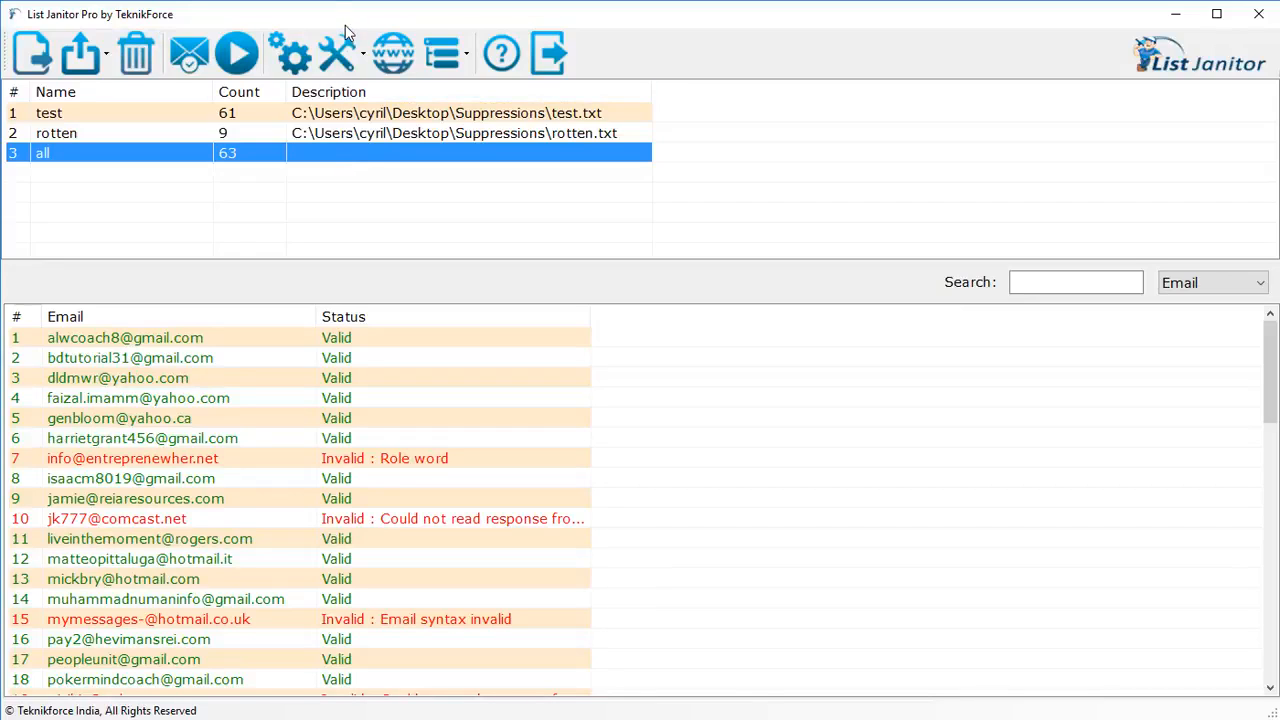
Step: Subtract the rotten list from the all list and create the result as a new list named "test3"
left_click(340, 52)
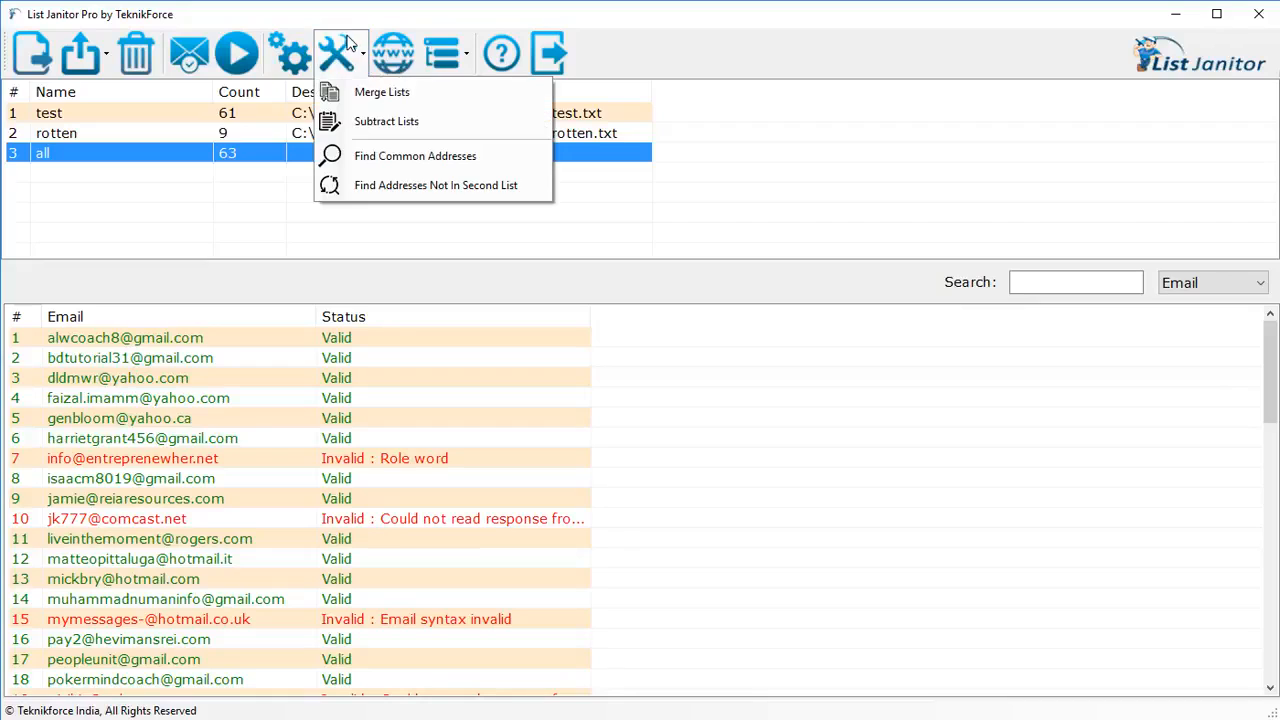
left_click(399, 125)
left_click(647, 422)
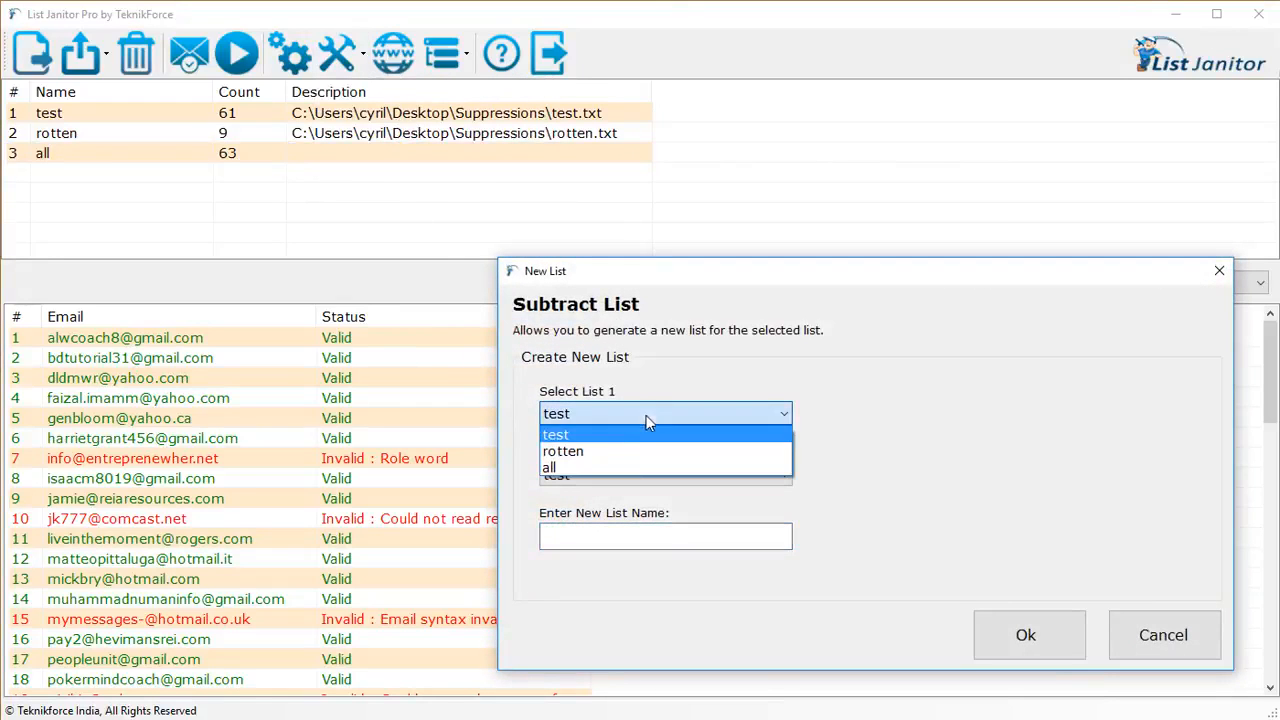
left_click(637, 471)
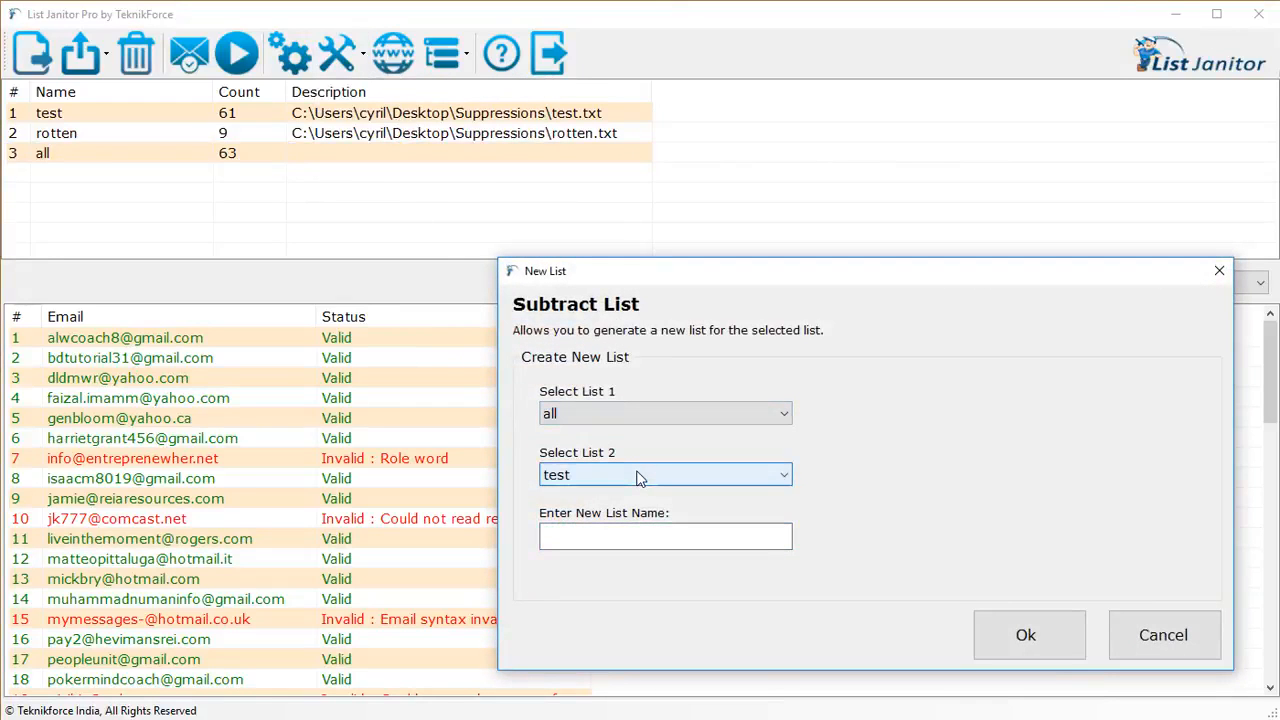
left_click(640, 479)
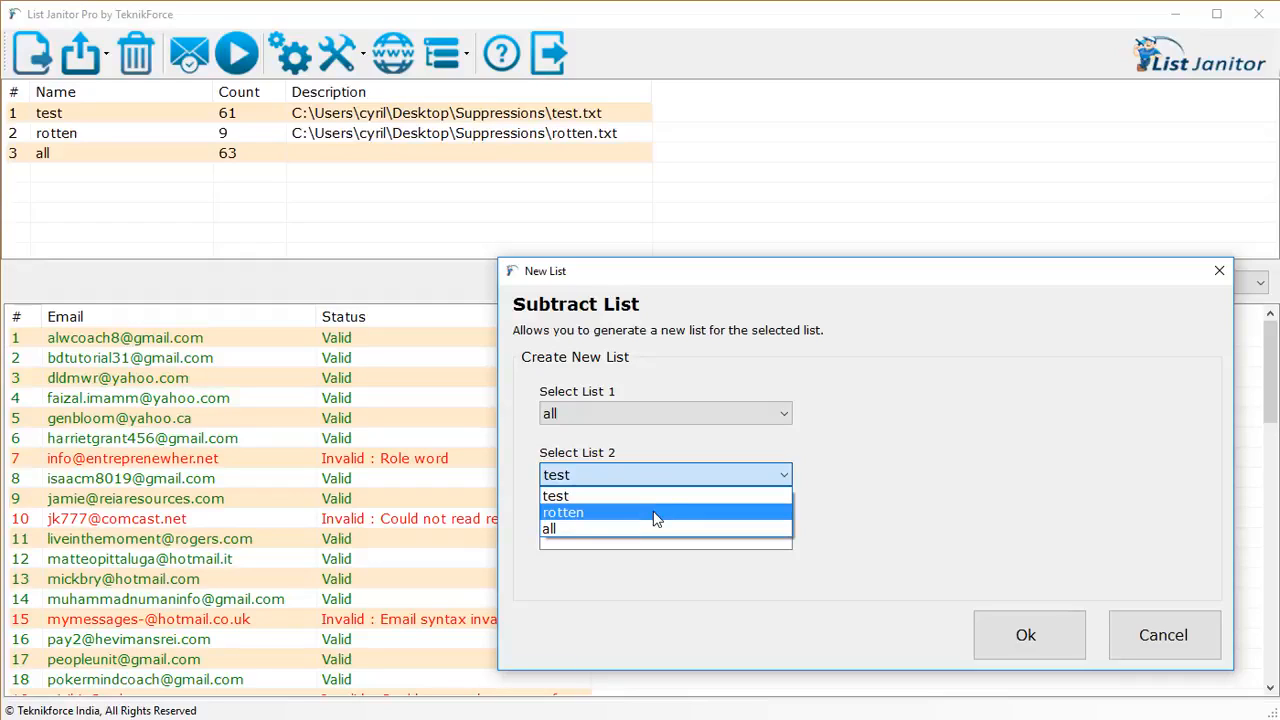
left_click(656, 518)
left_click(655, 534)
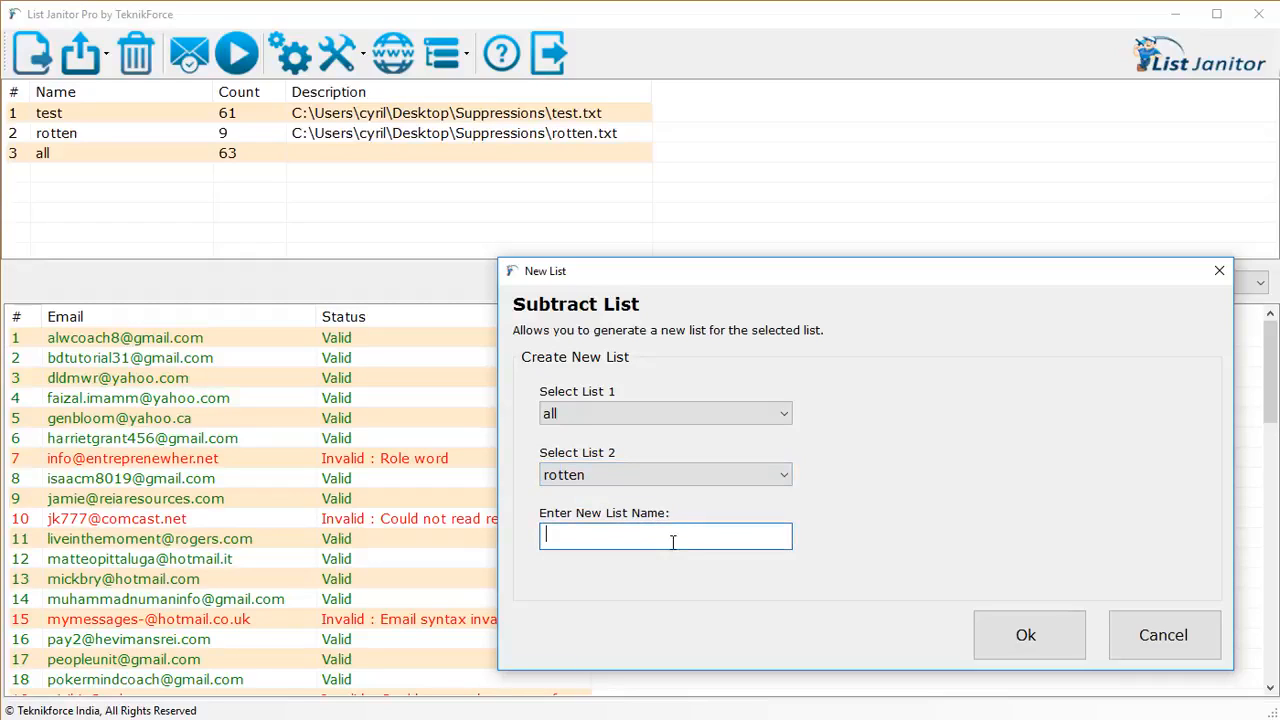
type("test3")
left_click(1025, 646)
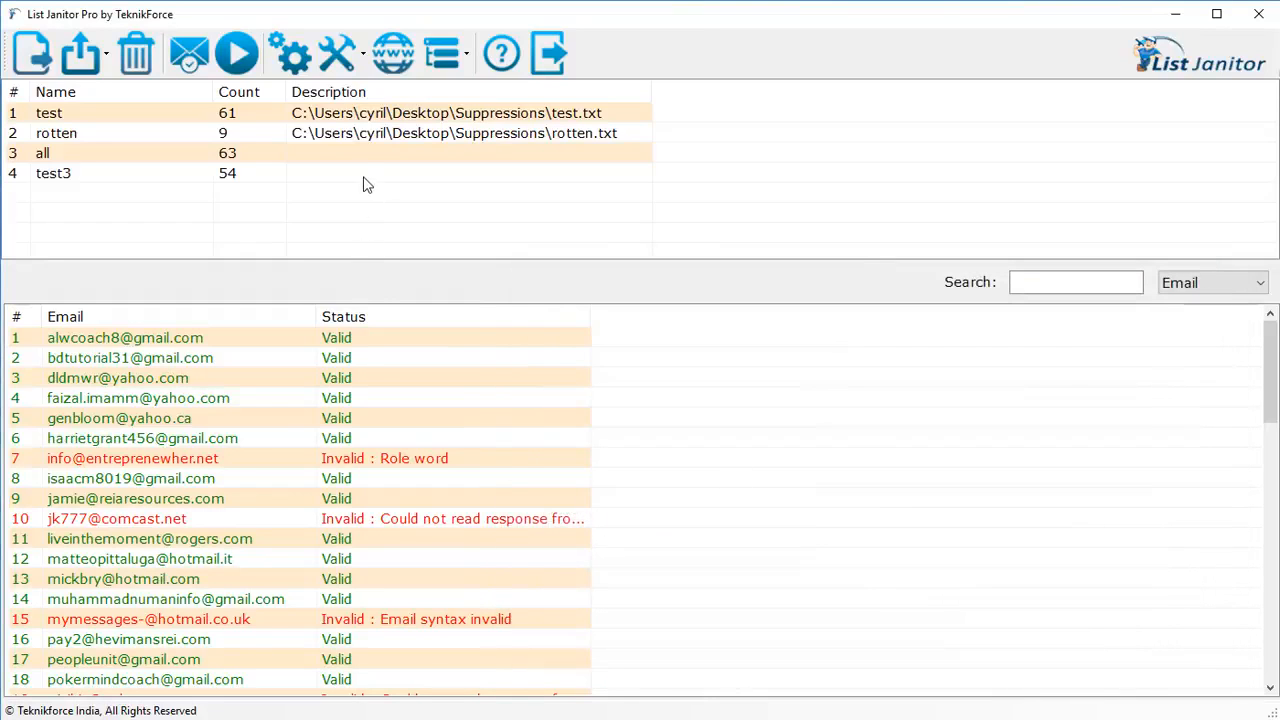
Step: Display the email addresses contained in the test3 list
left_click(366, 176)
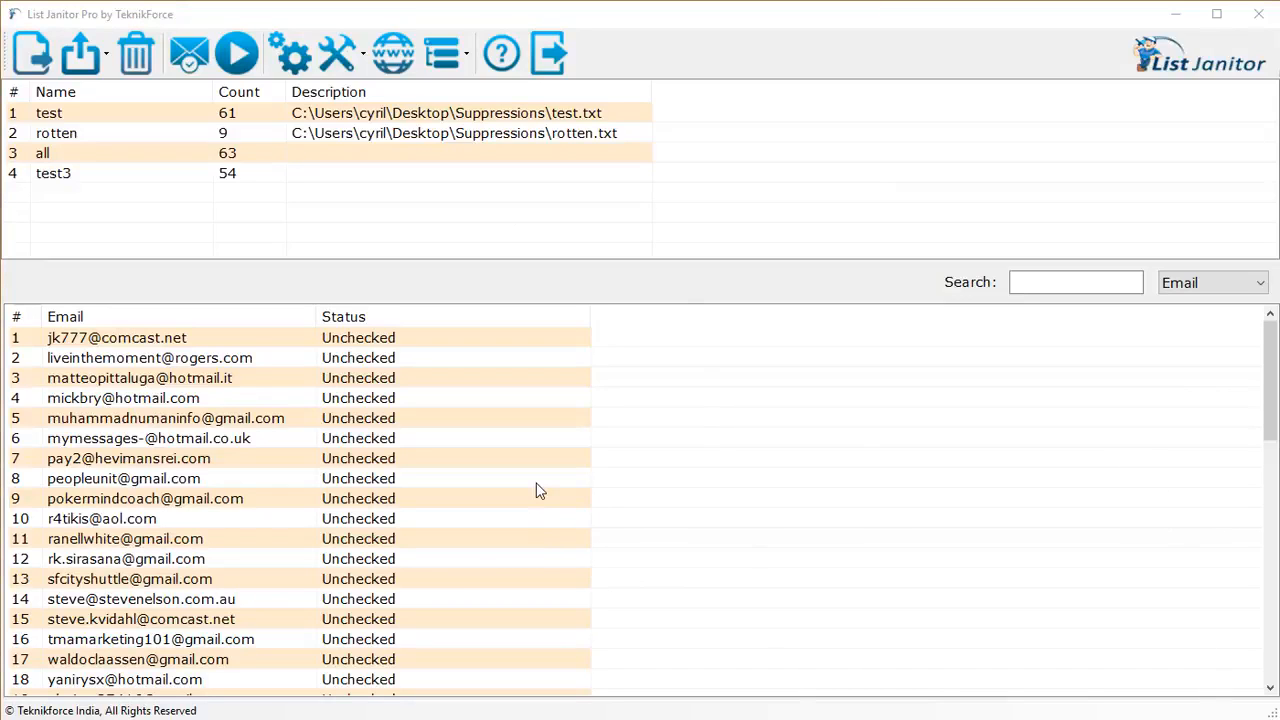
left_click(435, 173)
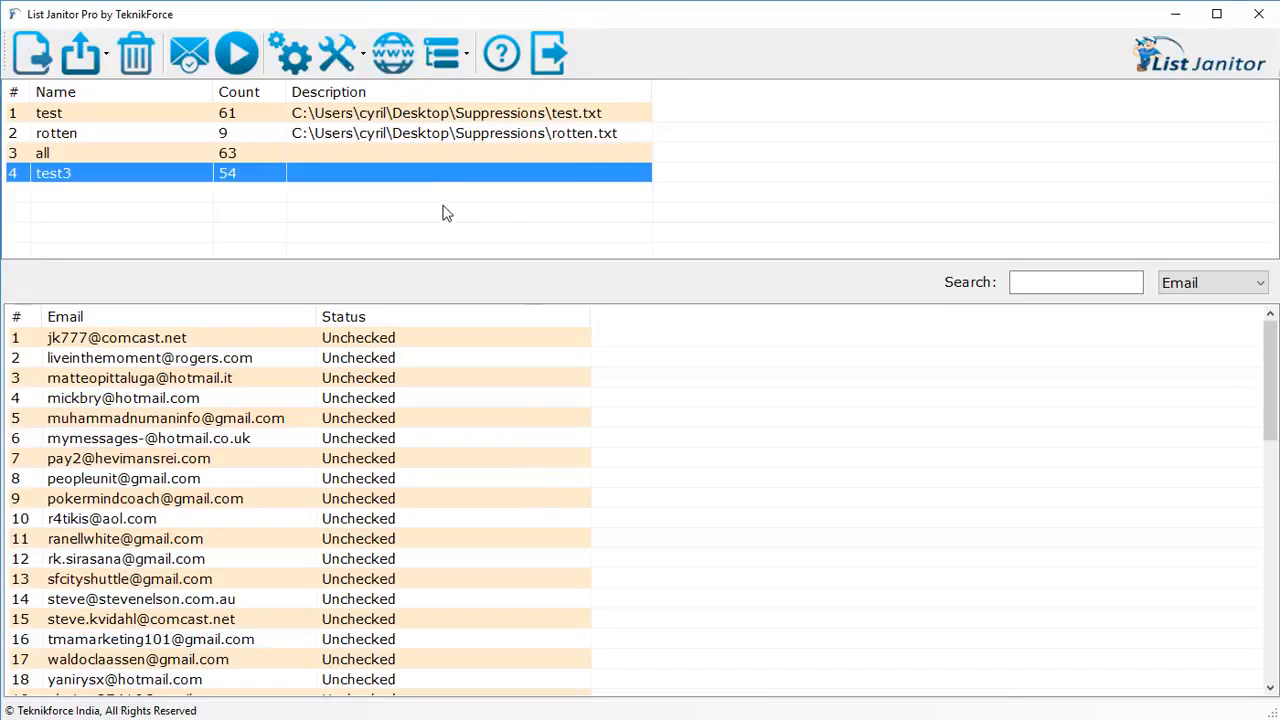
Step: Create a sub list of the gmail.com addresses from the test list's domain statistics and review its addresses
left_click(364, 116)
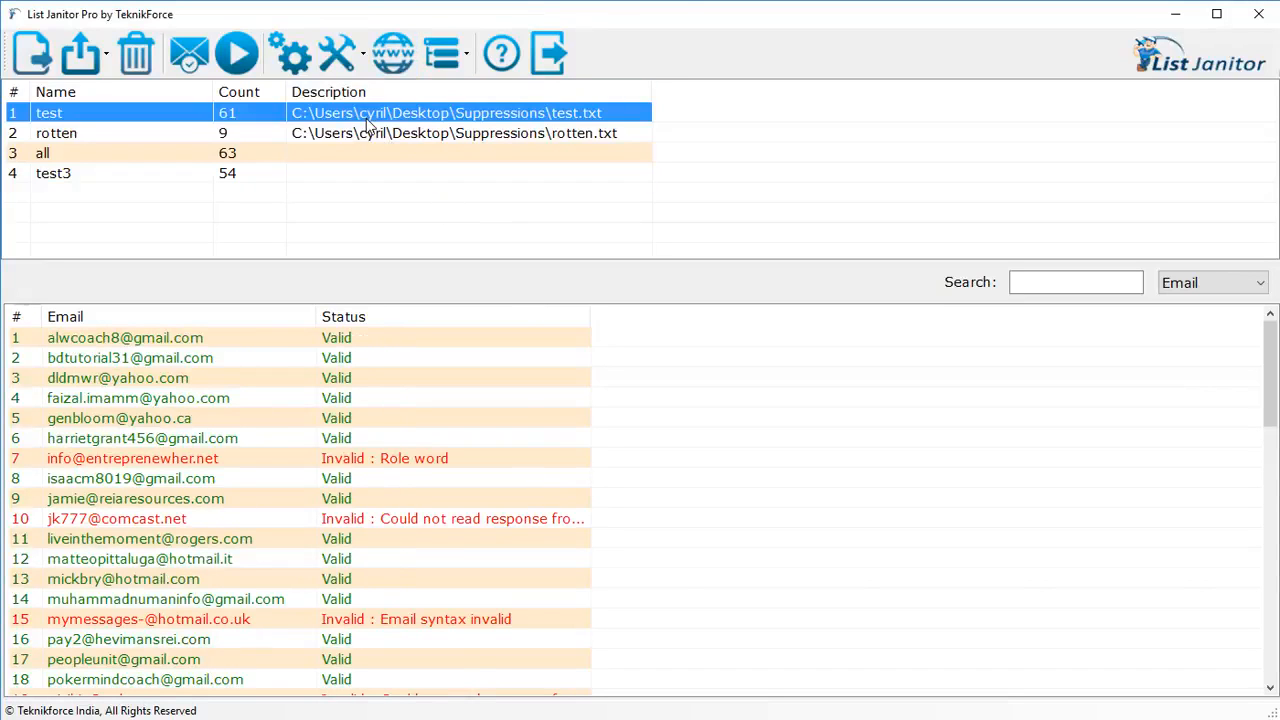
left_click(395, 60)
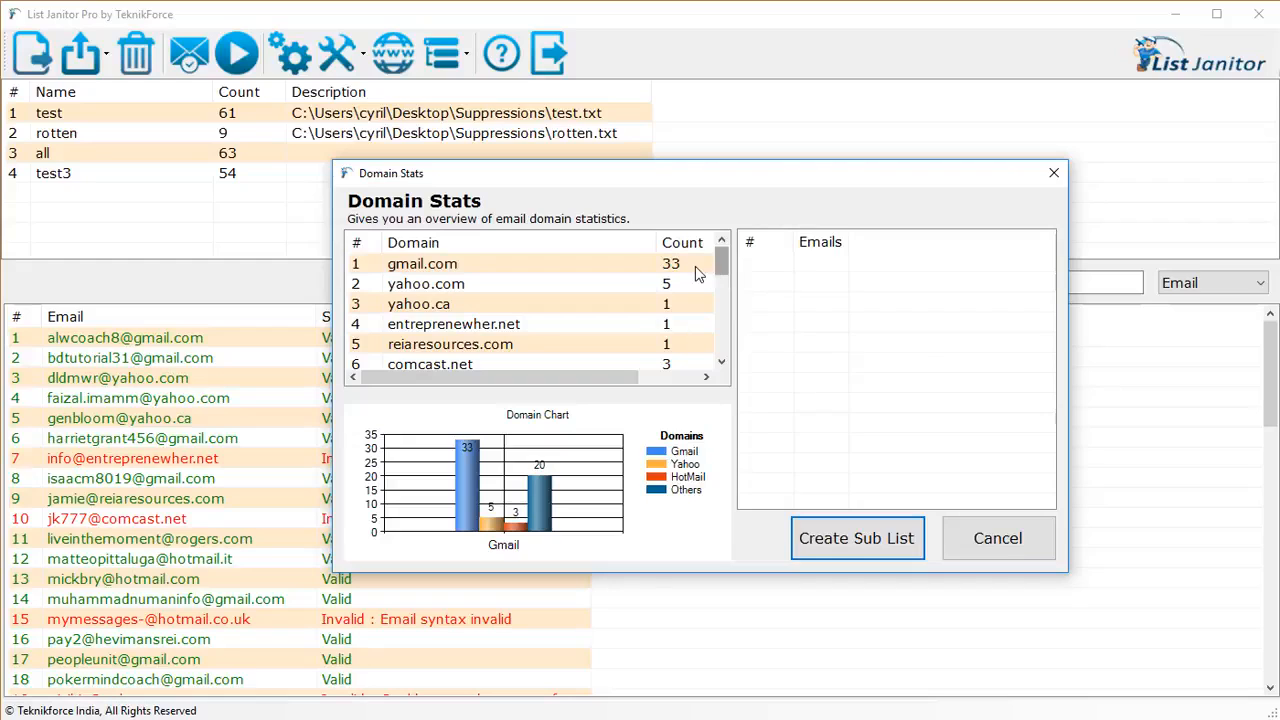
left_click(695, 268)
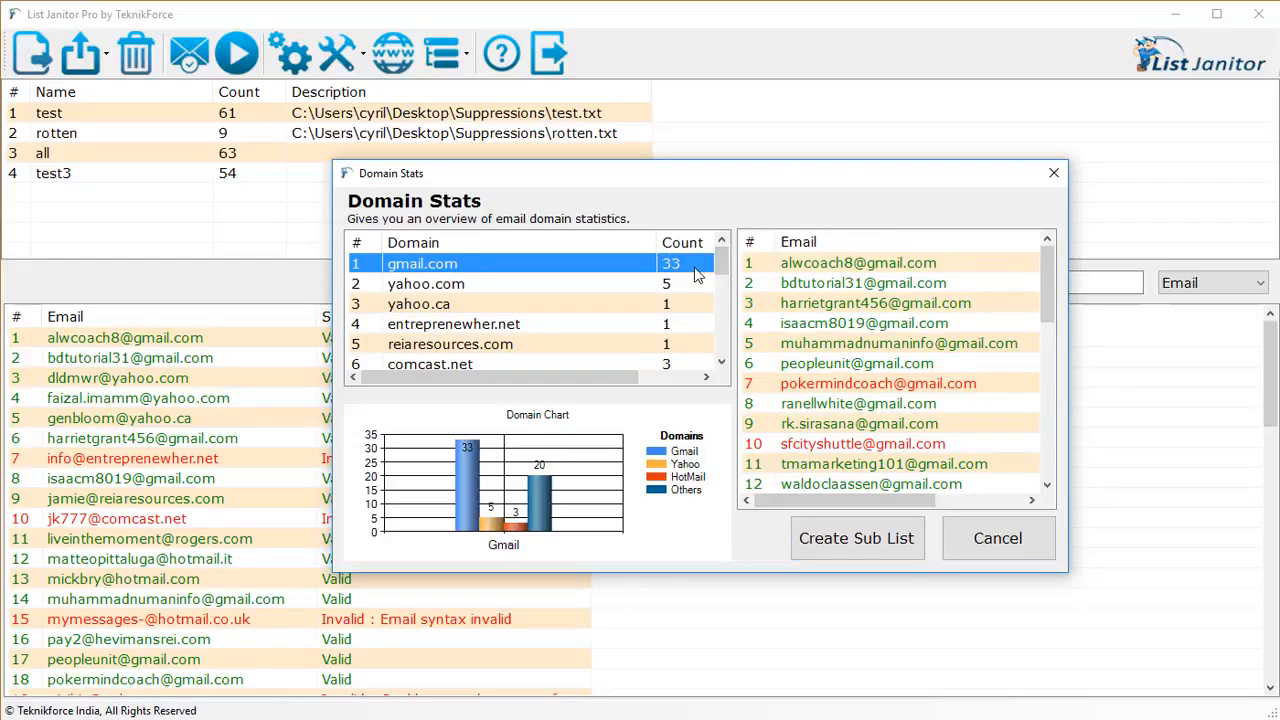
left_click_drag(721, 270, 680, 282)
left_click(846, 540)
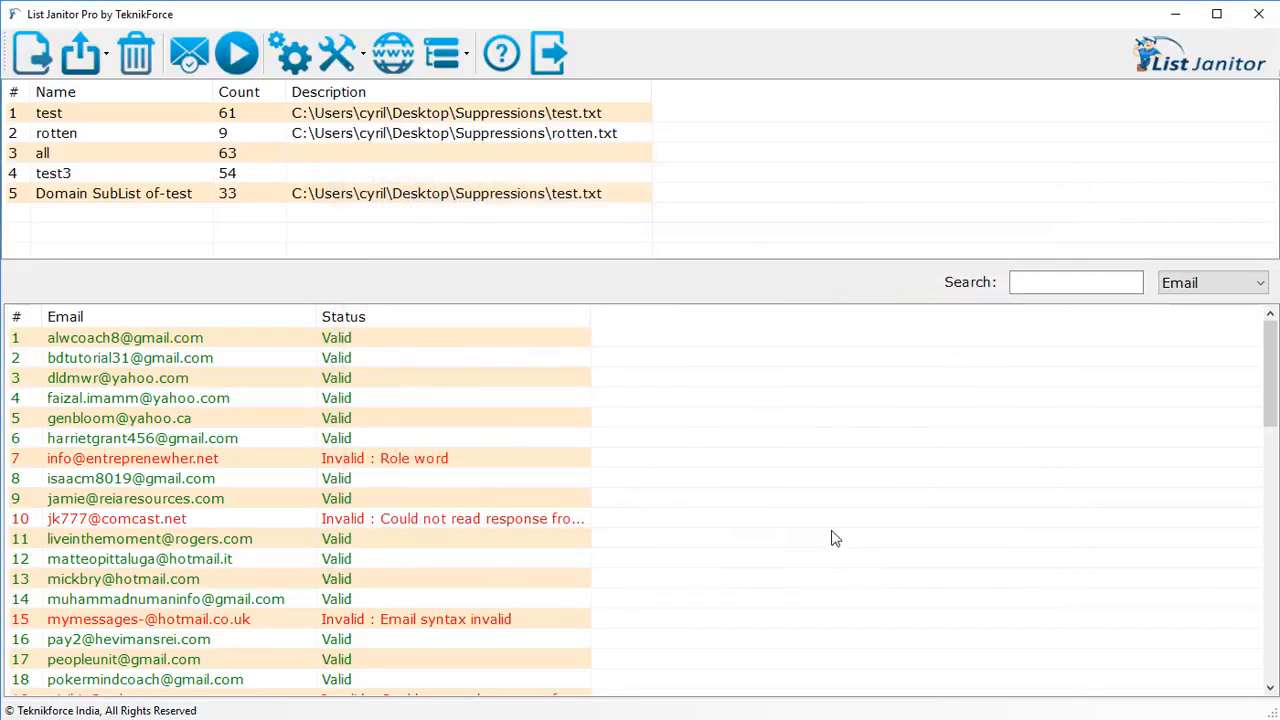
left_click(322, 196)
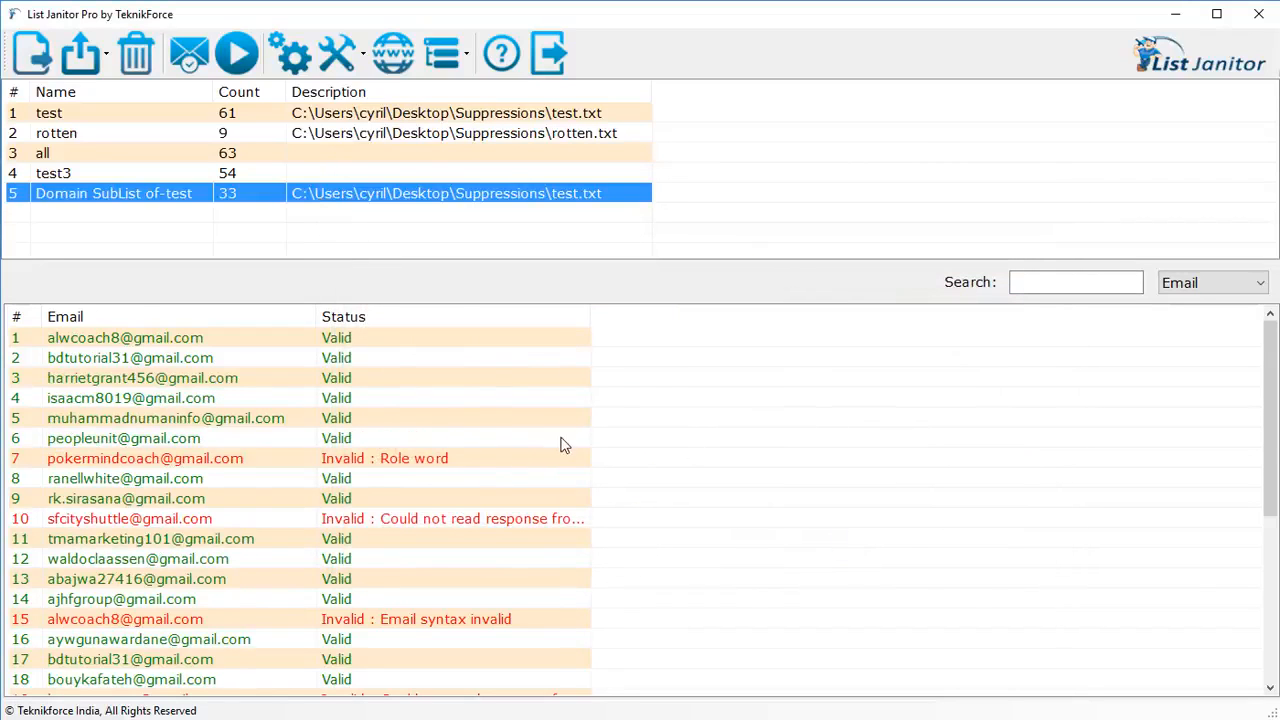
scroll(560, 445, "down", 5)
scroll(560, 445, "up", 5)
left_click(355, 62)
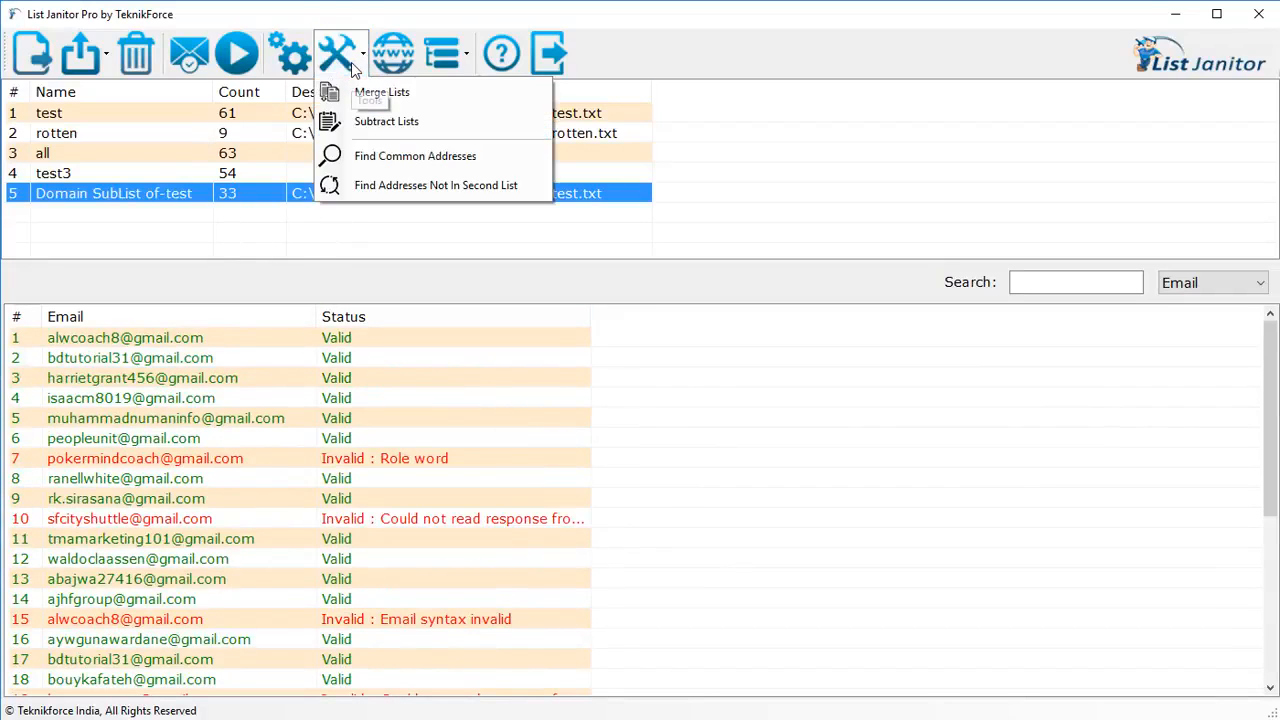
left_click(441, 62)
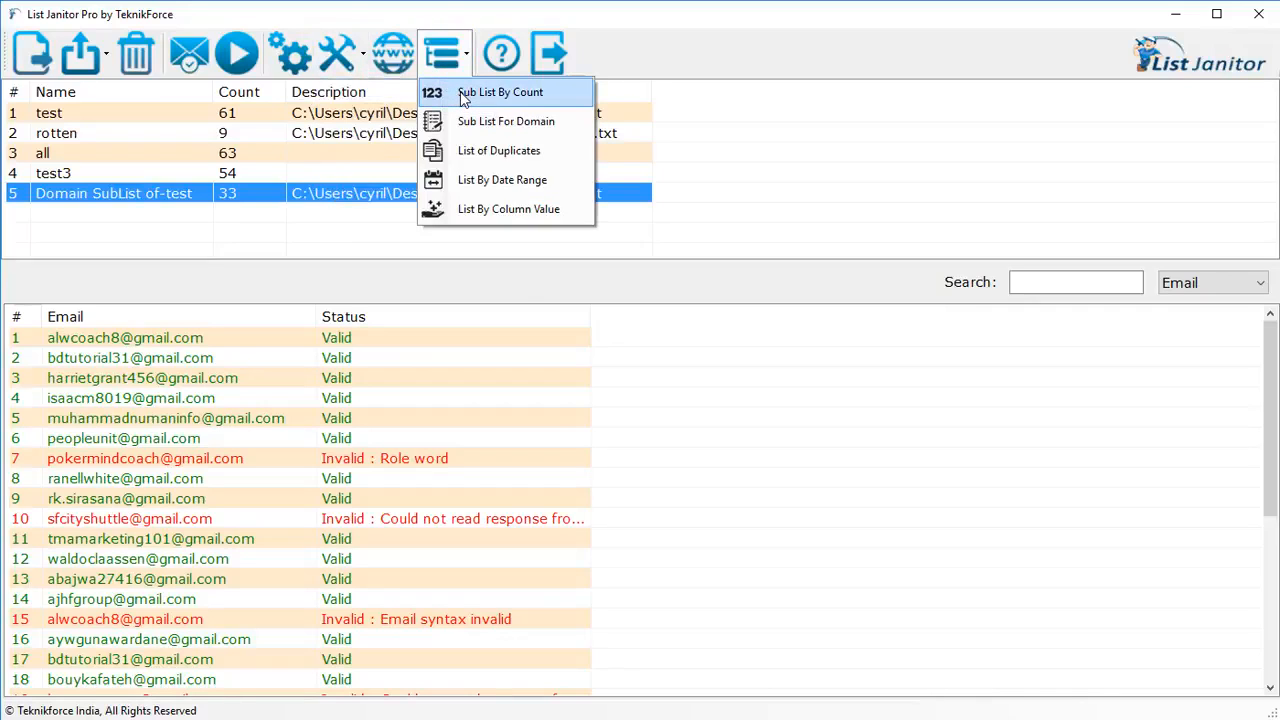
left_click(362, 156)
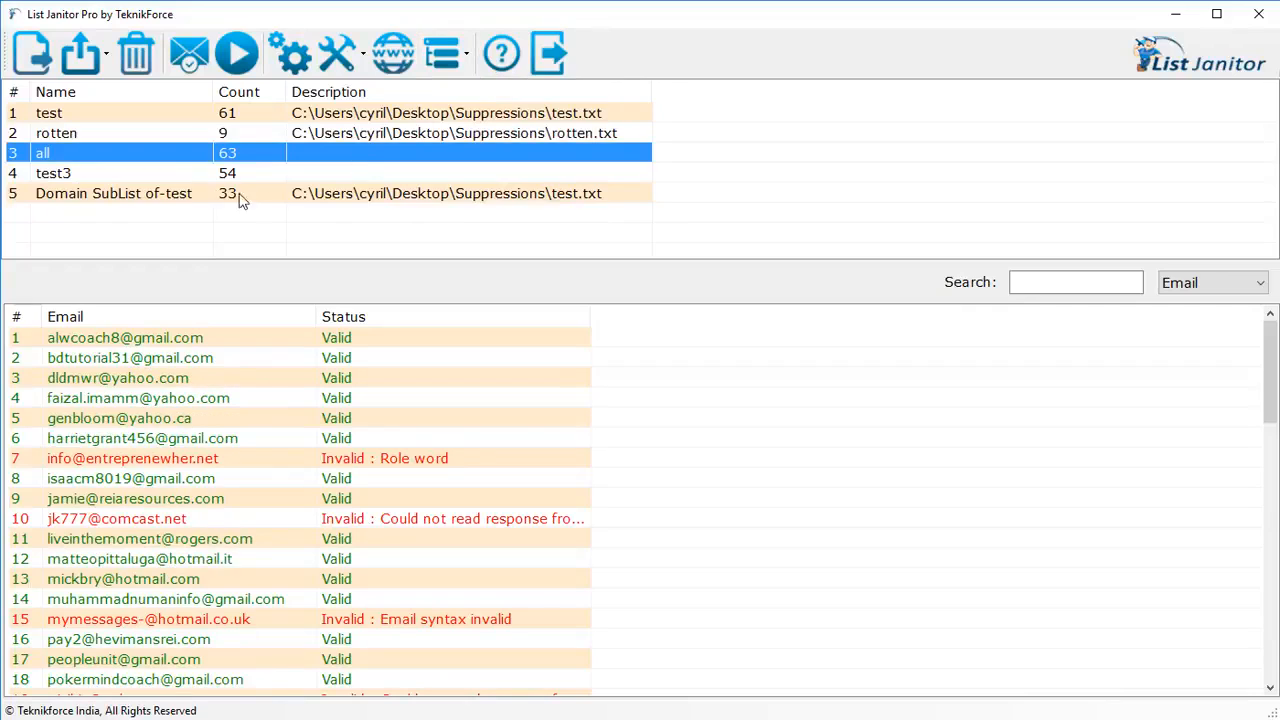
Step: Create a sub list by count from the test list with start index 1 and count 10, and display its addresses
left_click(449, 62)
left_click(470, 96)
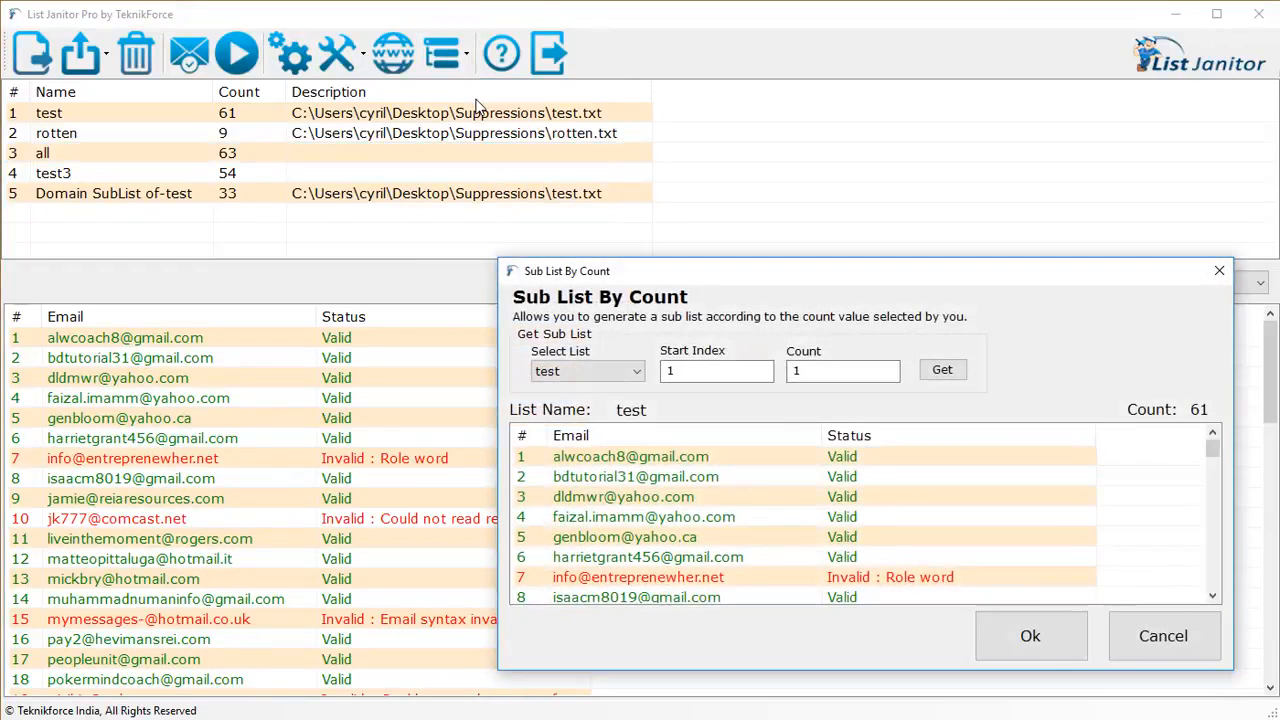
left_click(610, 374)
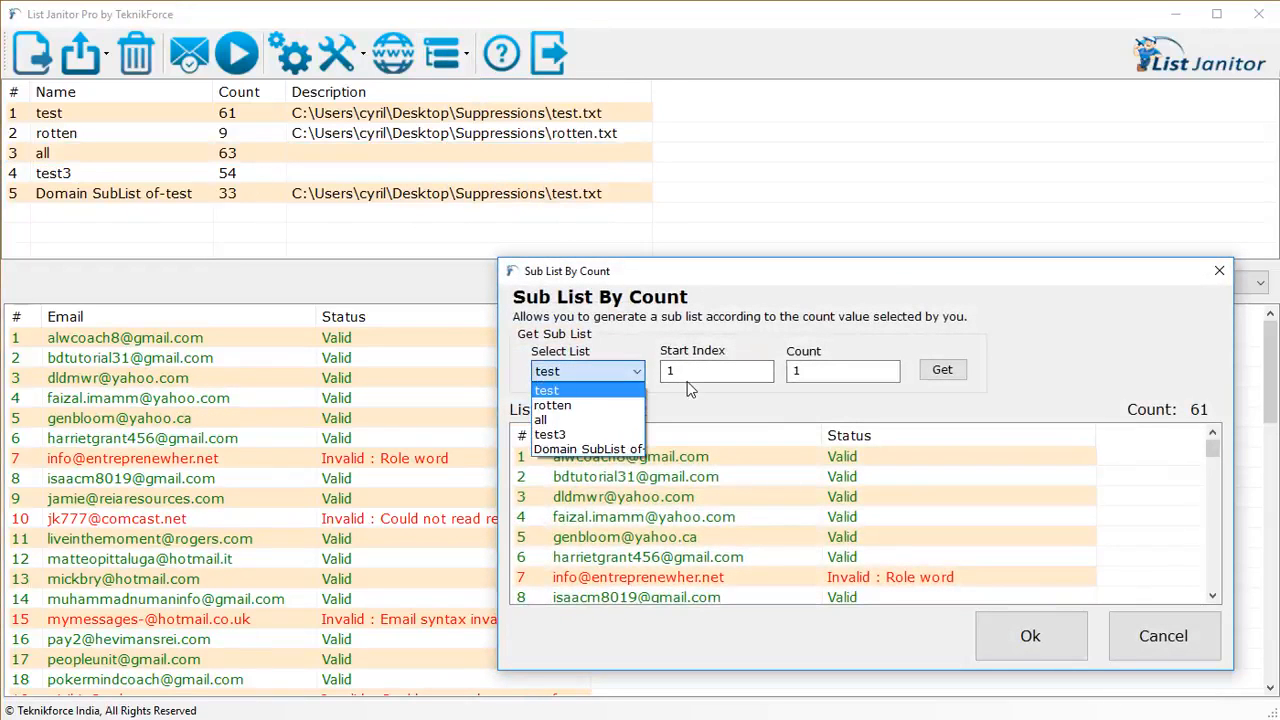
key("Tab")
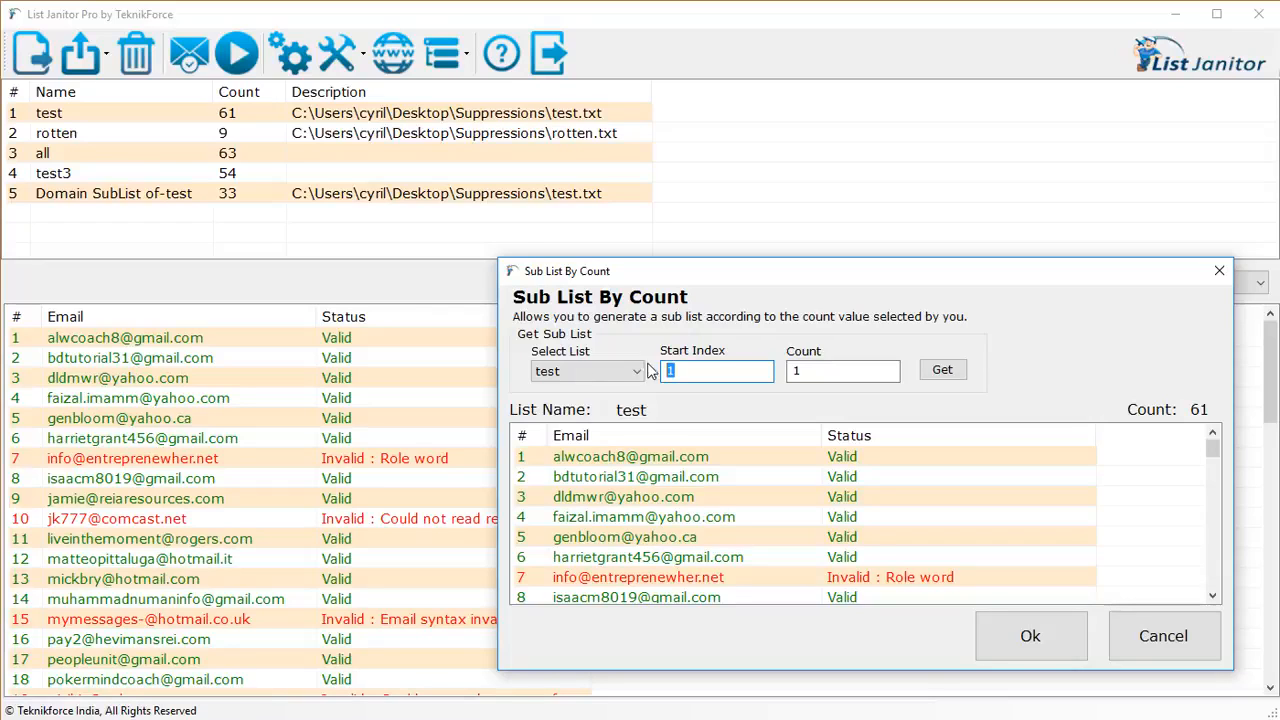
key("Tab")
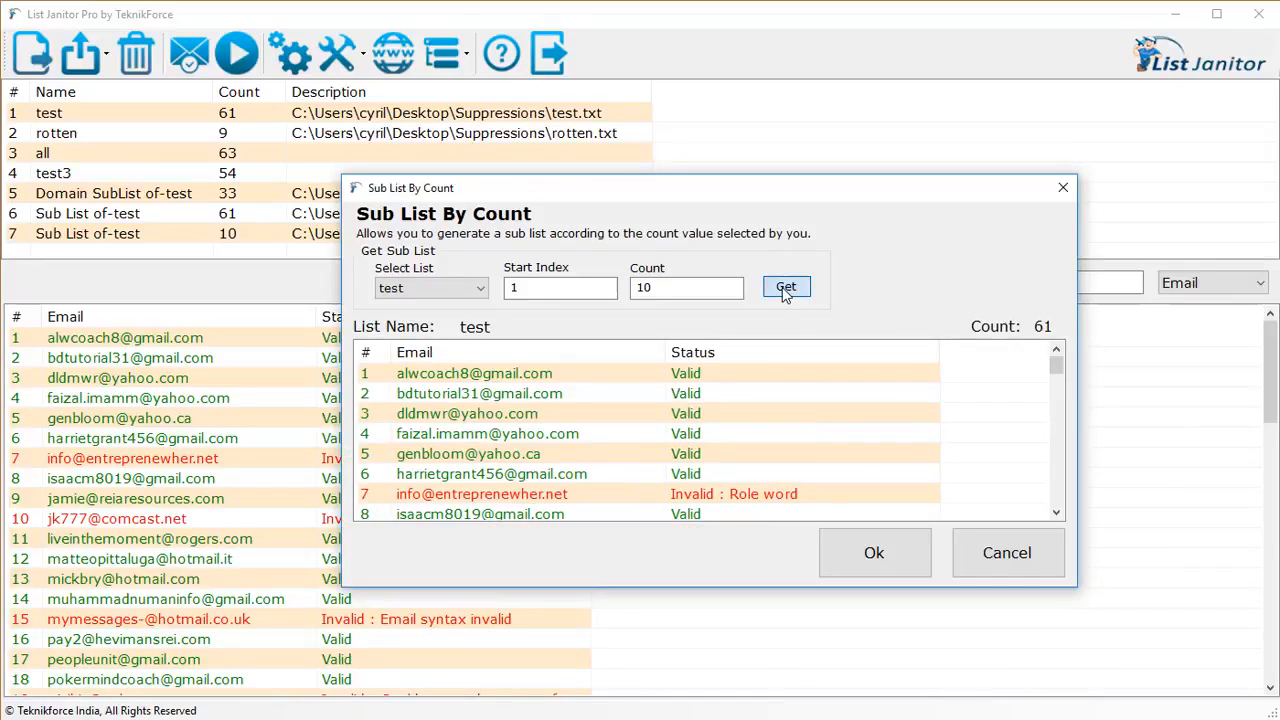
left_click(786, 287)
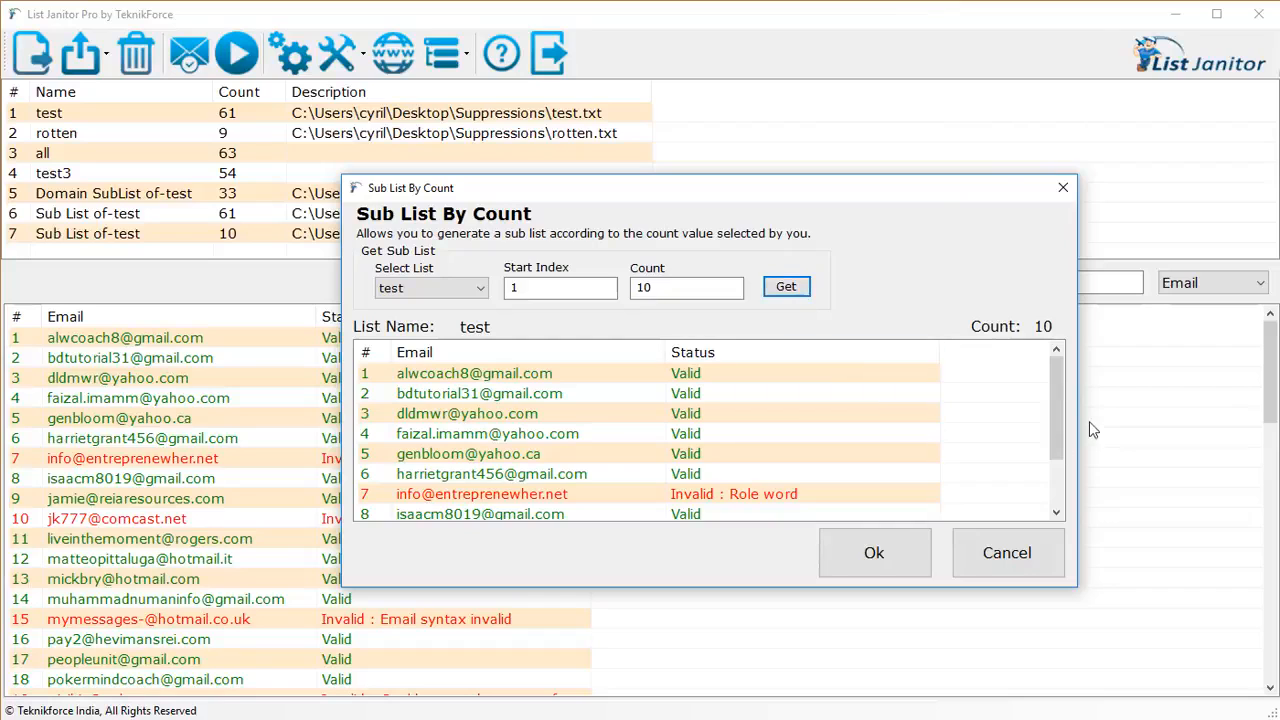
left_click(920, 548)
left_click(336, 254)
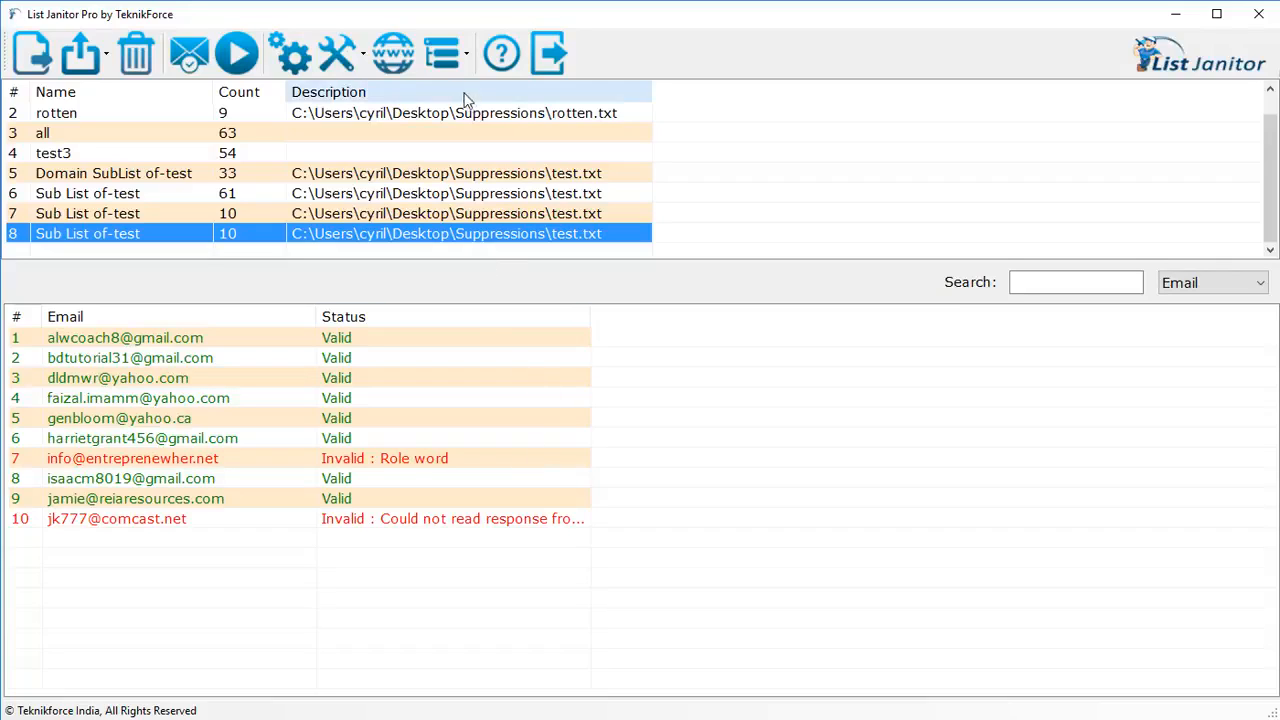
Step: View the duplicate email addresses for the test list and close the results without creating a list
left_click(443, 53)
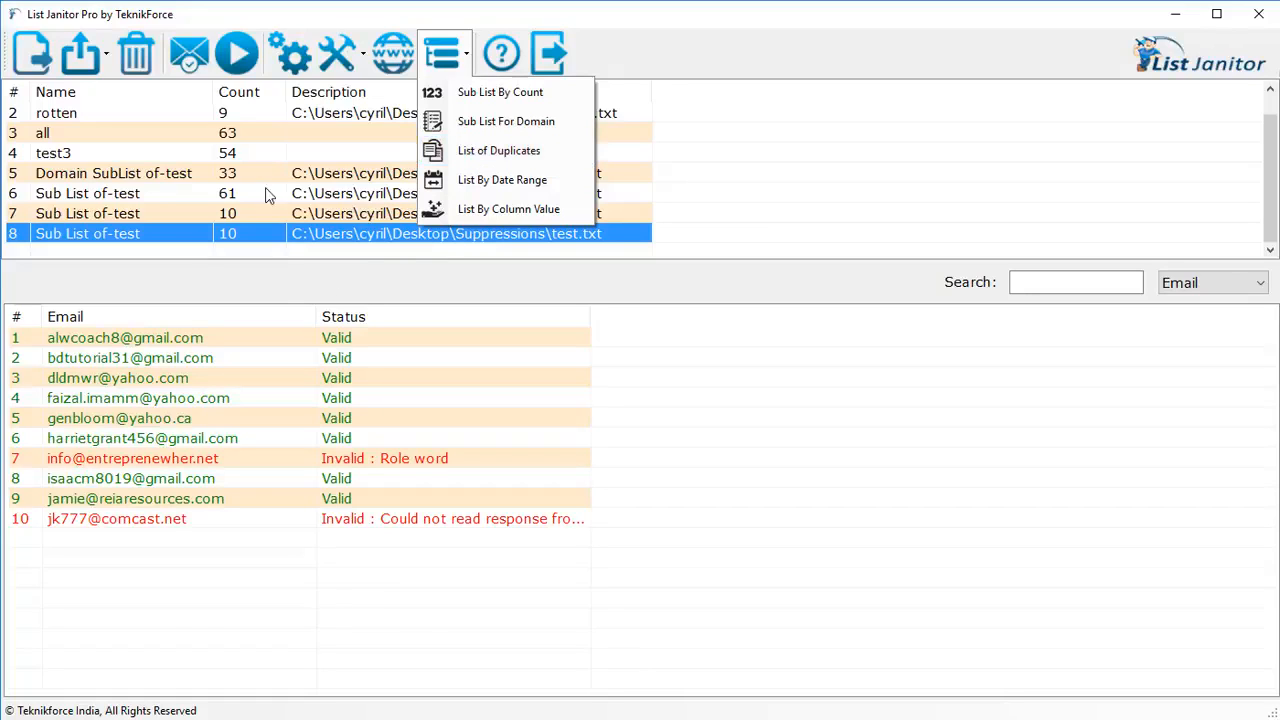
left_click(279, 128)
left_click(363, 55)
left_click(363, 55)
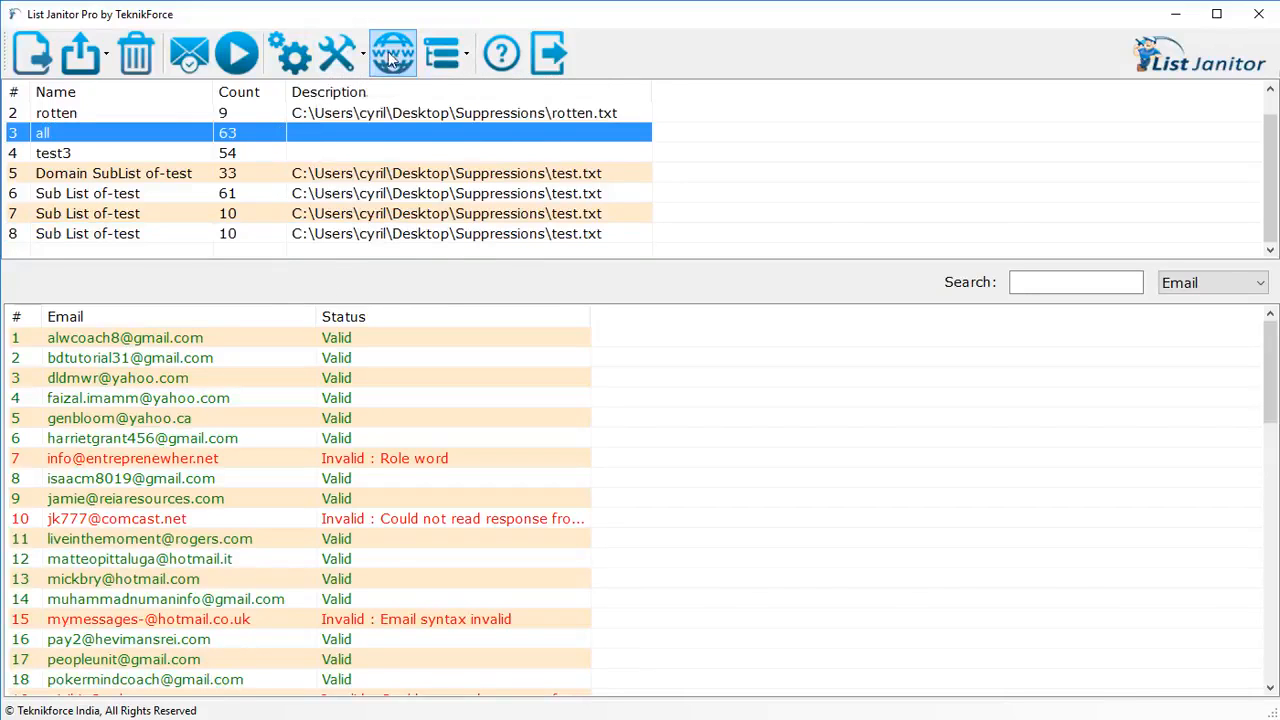
left_click(450, 55)
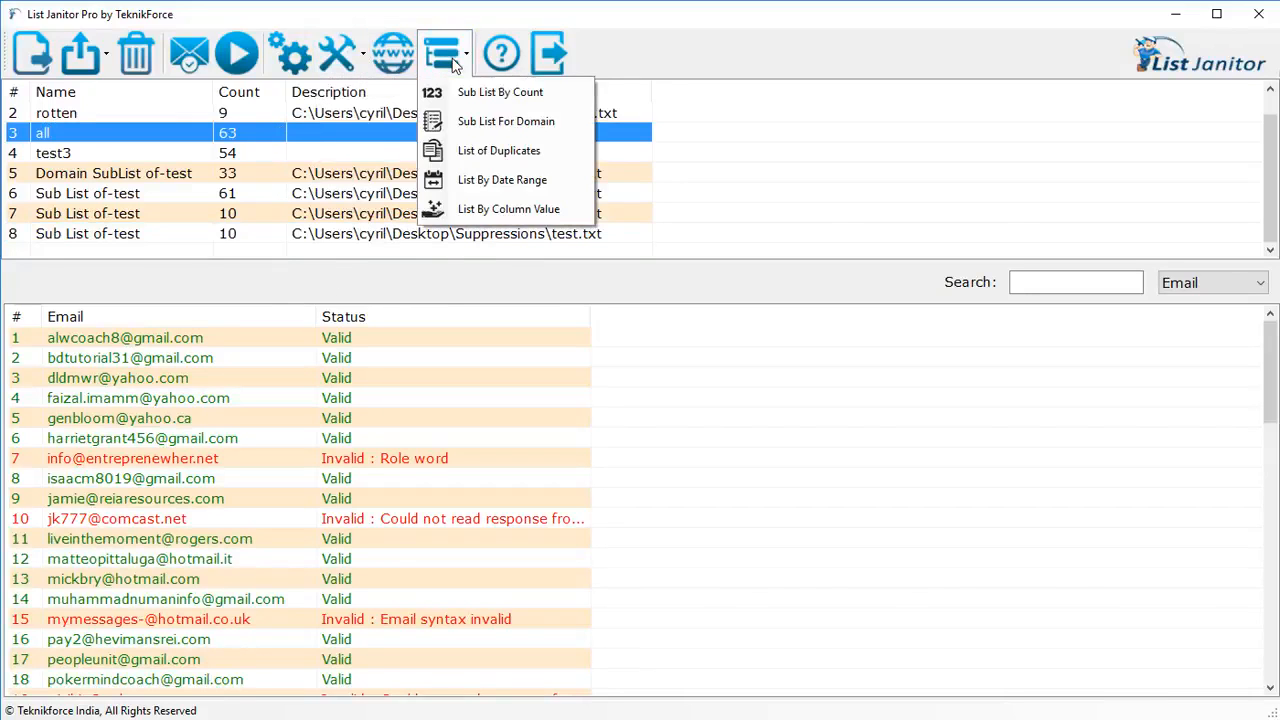
left_click(500, 155)
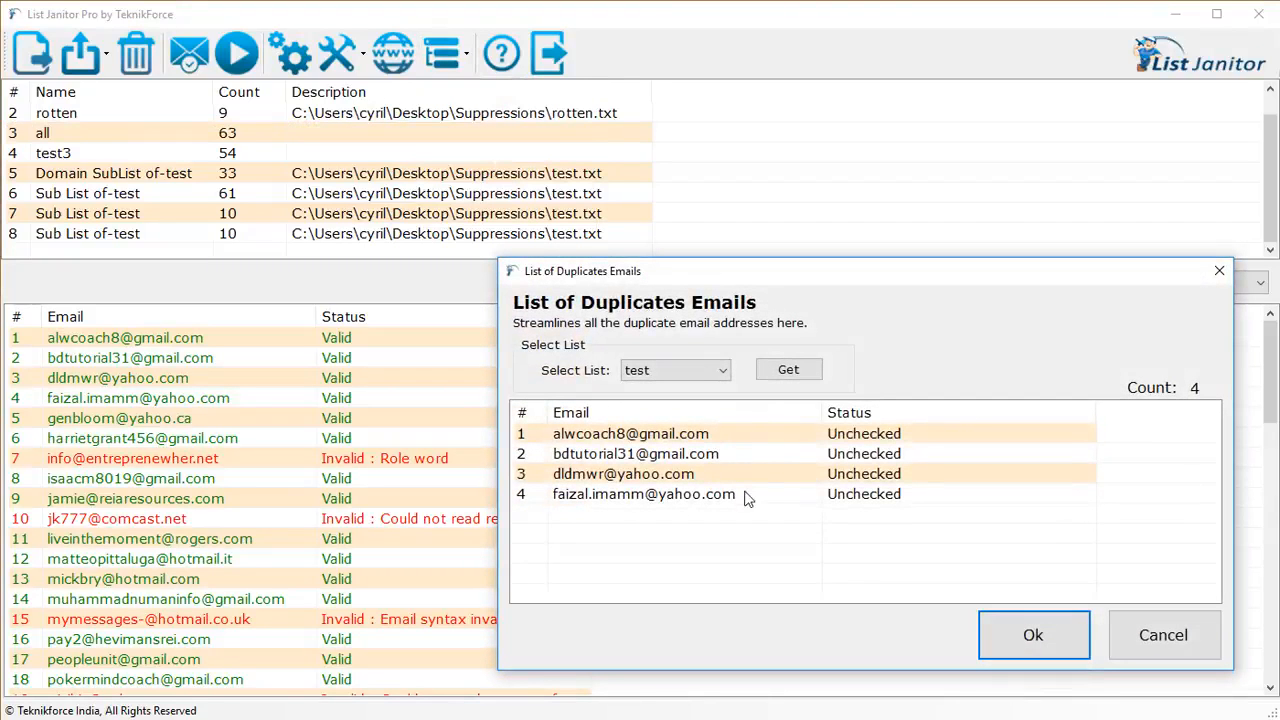
left_click(1129, 636)
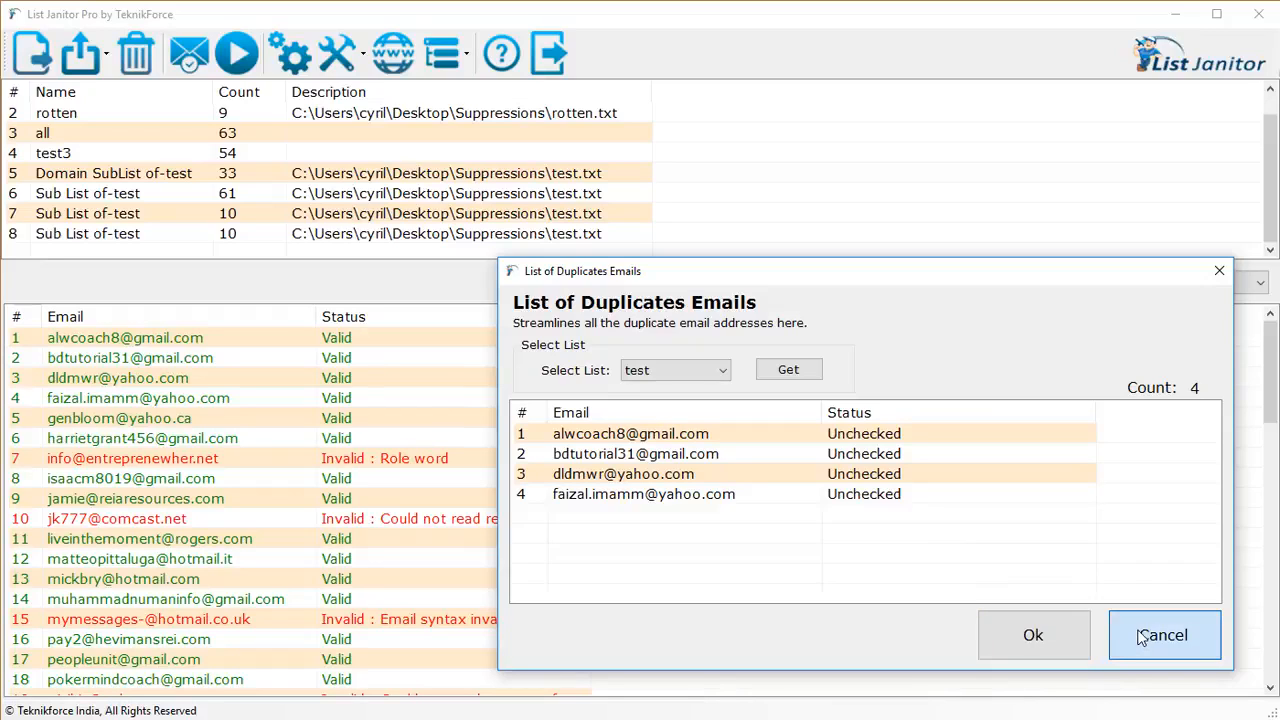
Step: Open the List By Column Value tool
left_click(442, 54)
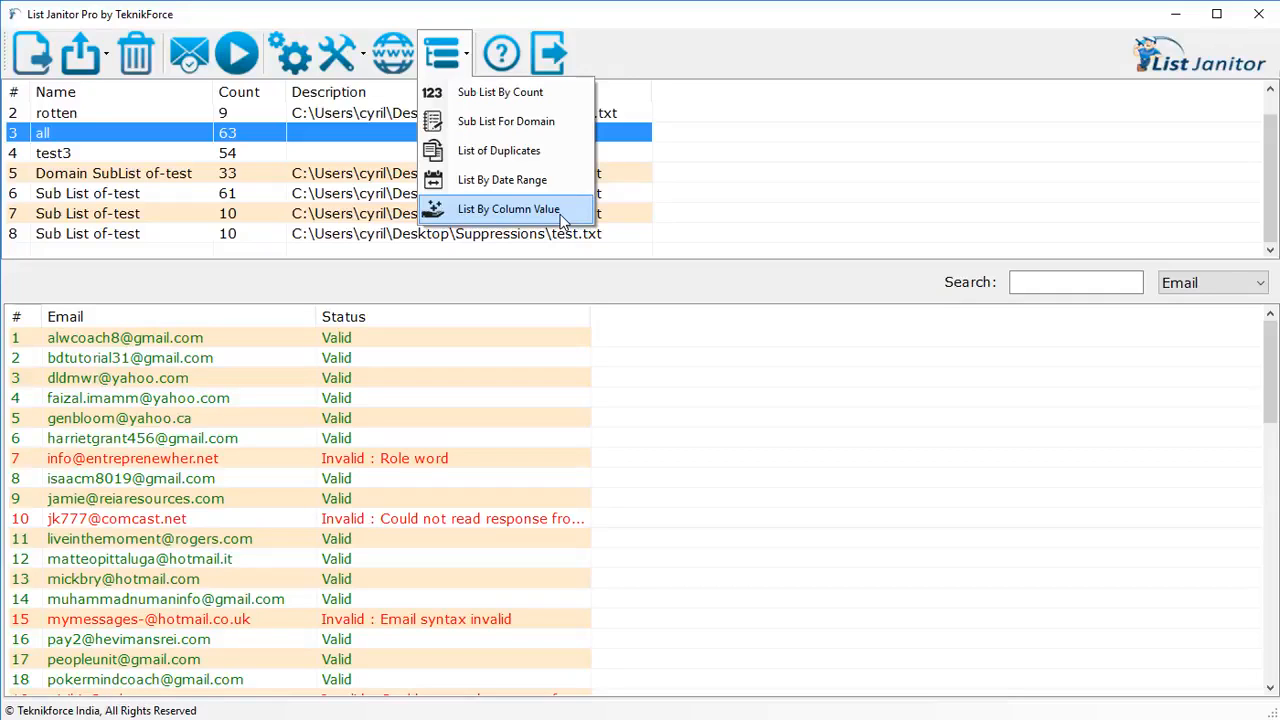
left_click(560, 212)
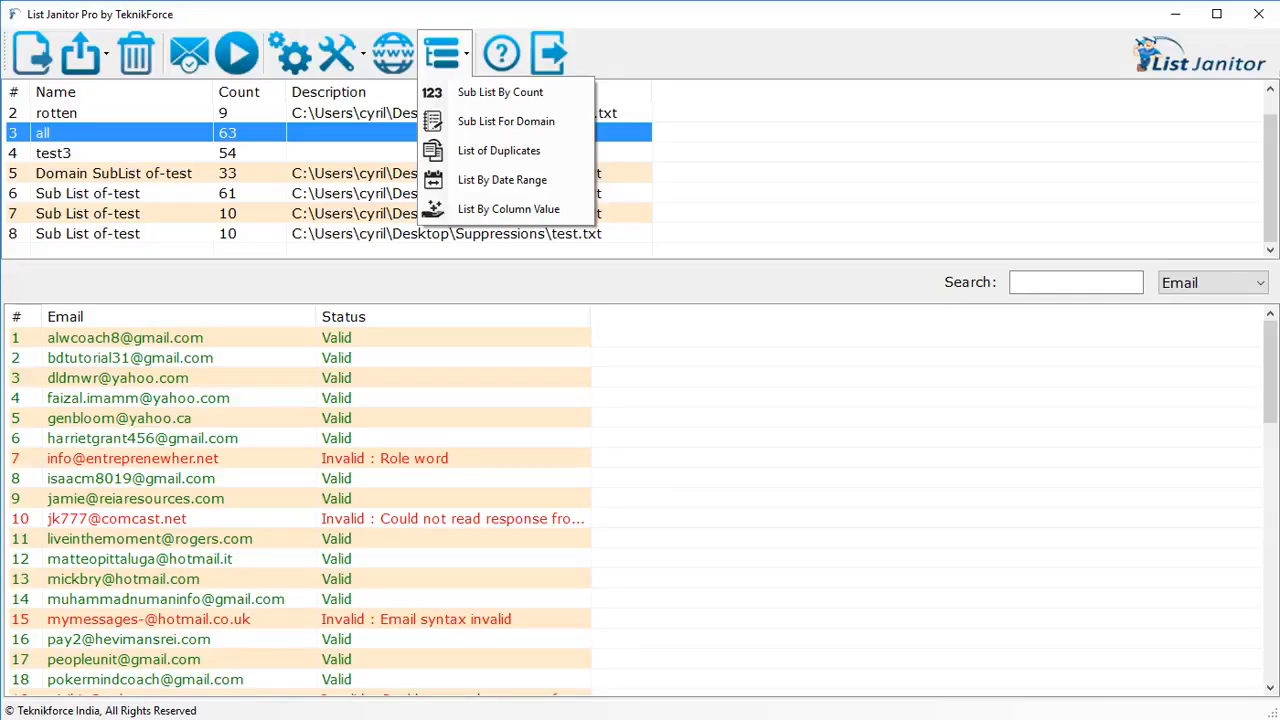